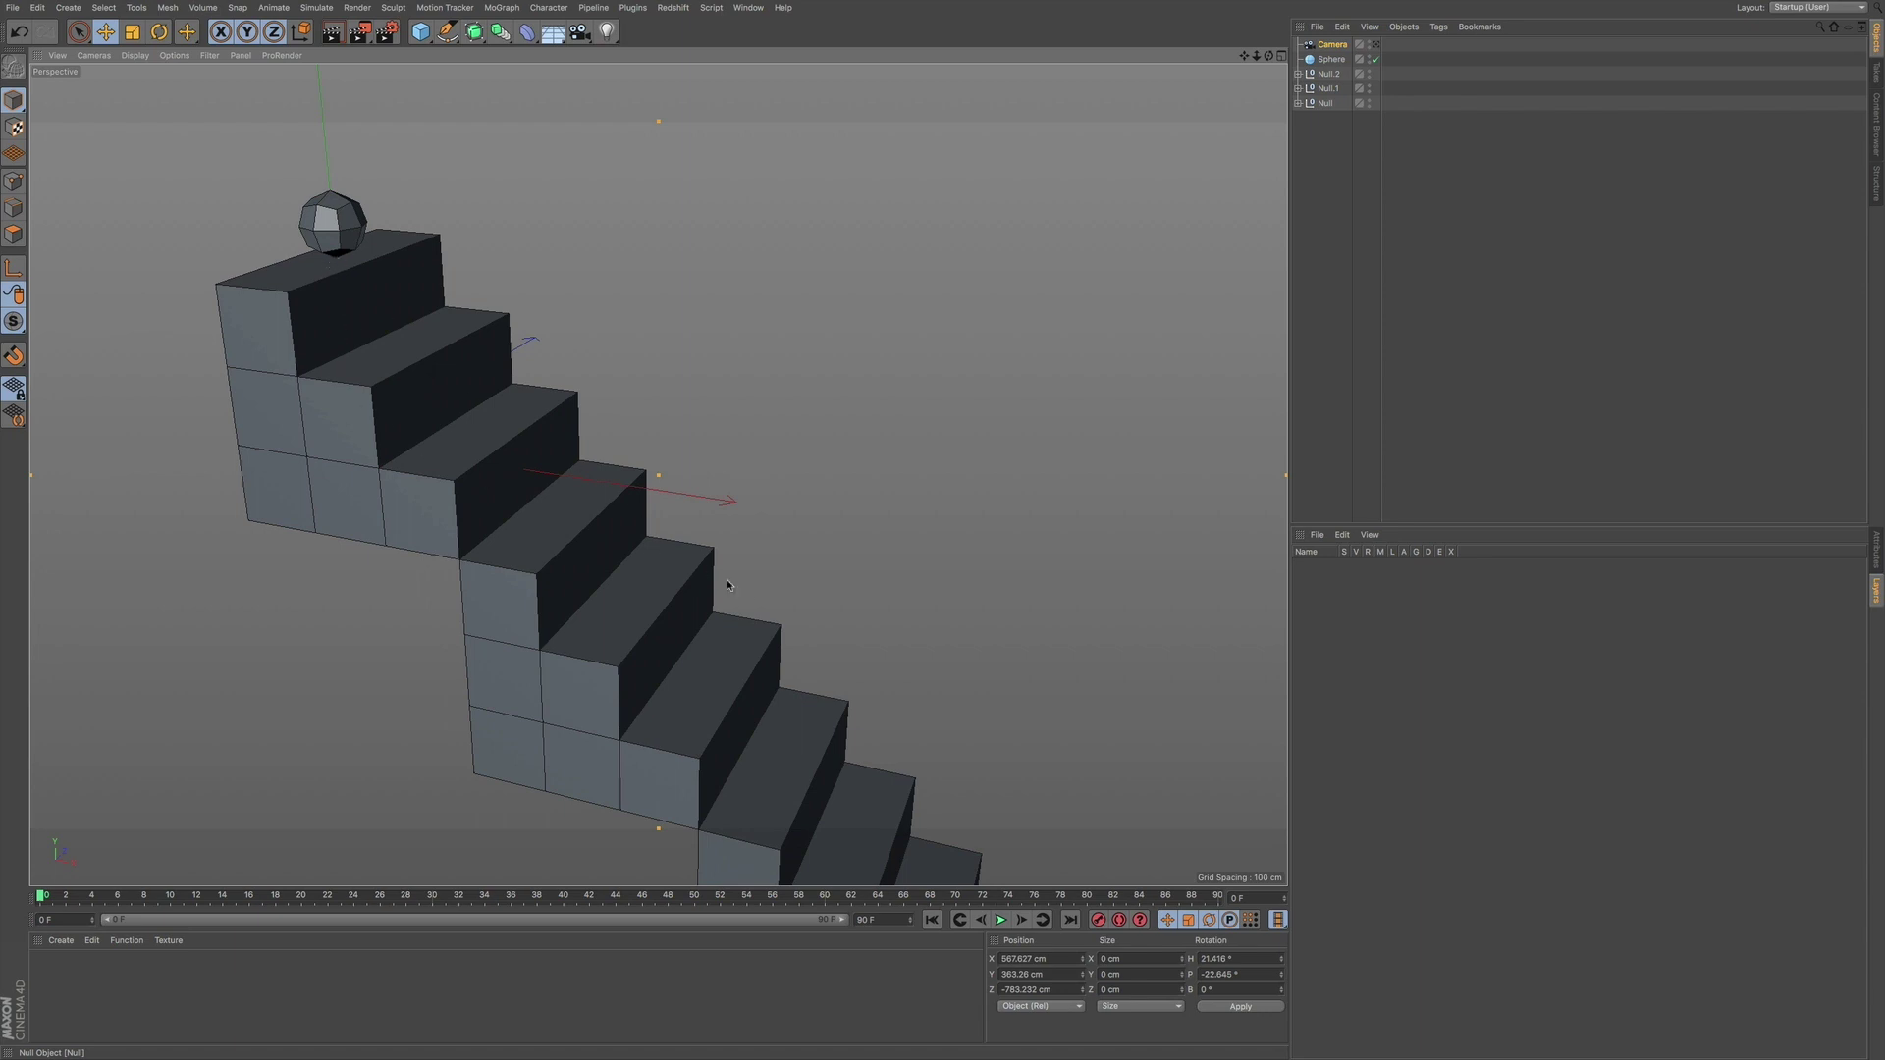
Select the sphere, play back its bounce animation, then rewind to the start
click(1332, 61)
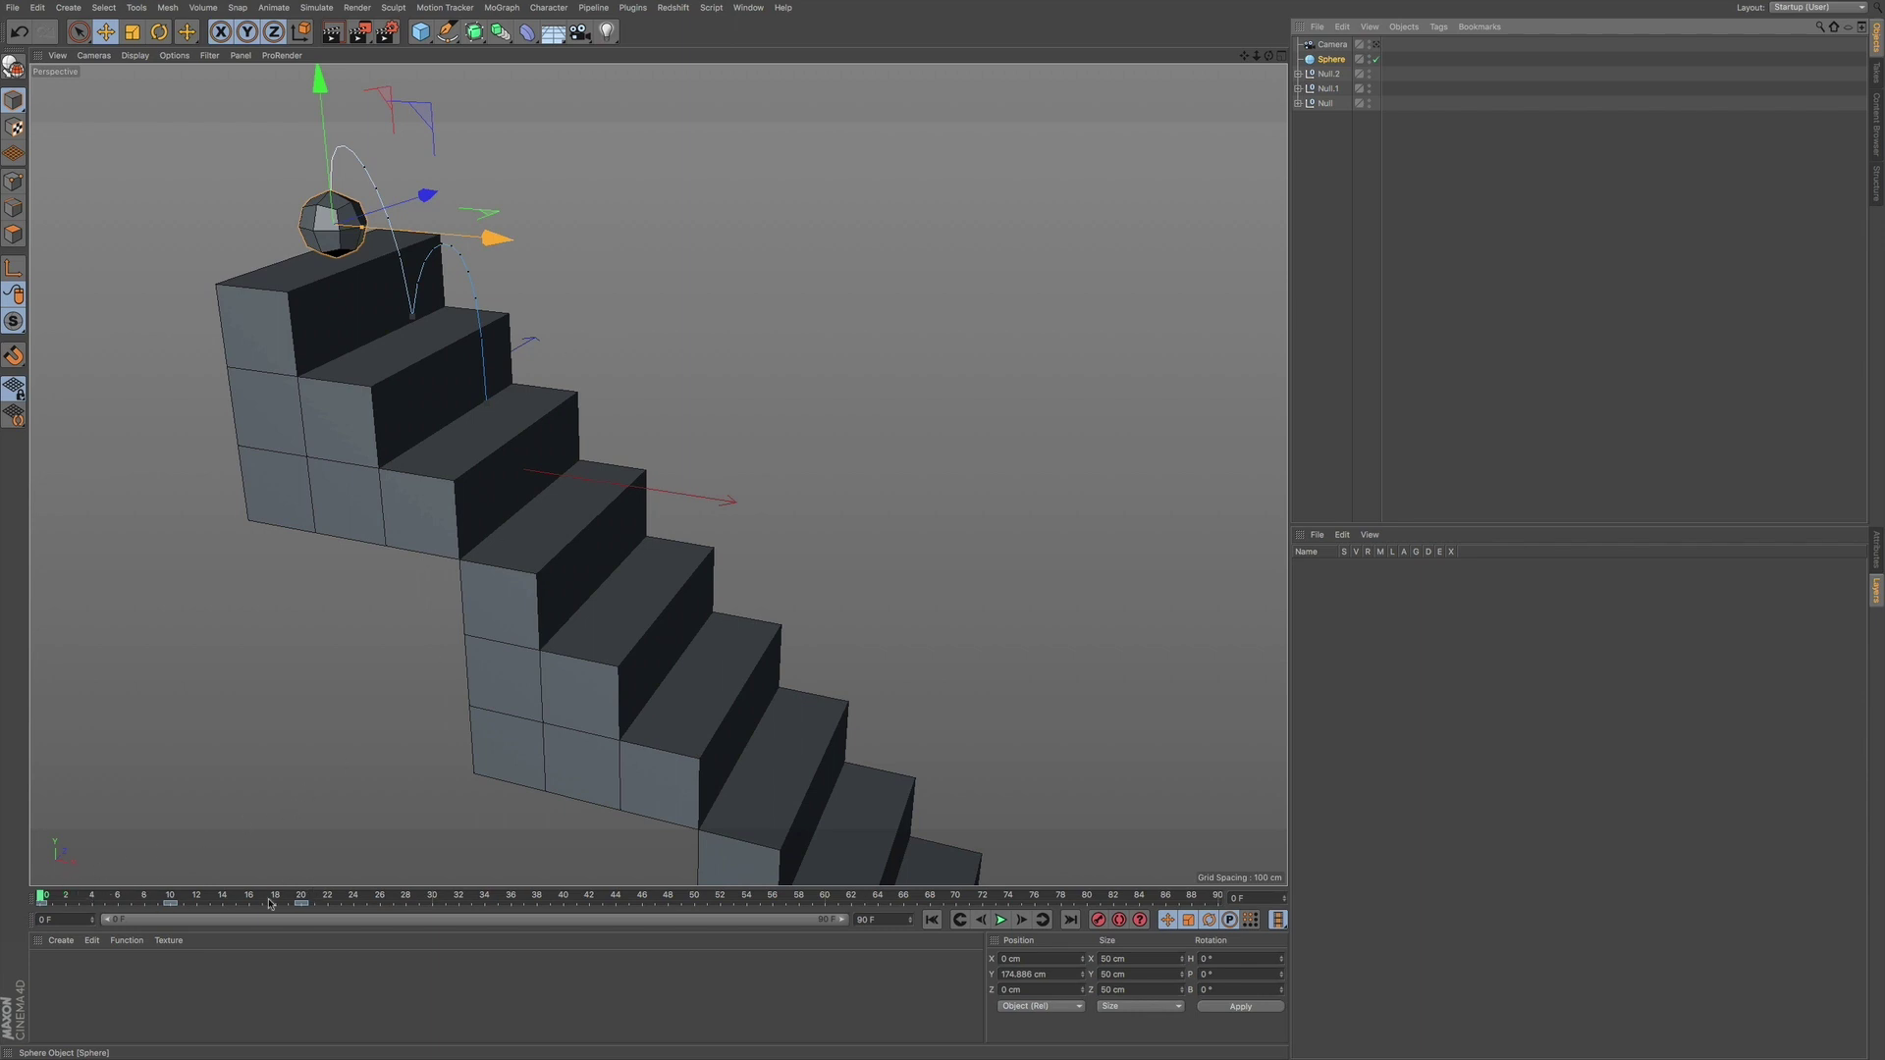
click(999, 920)
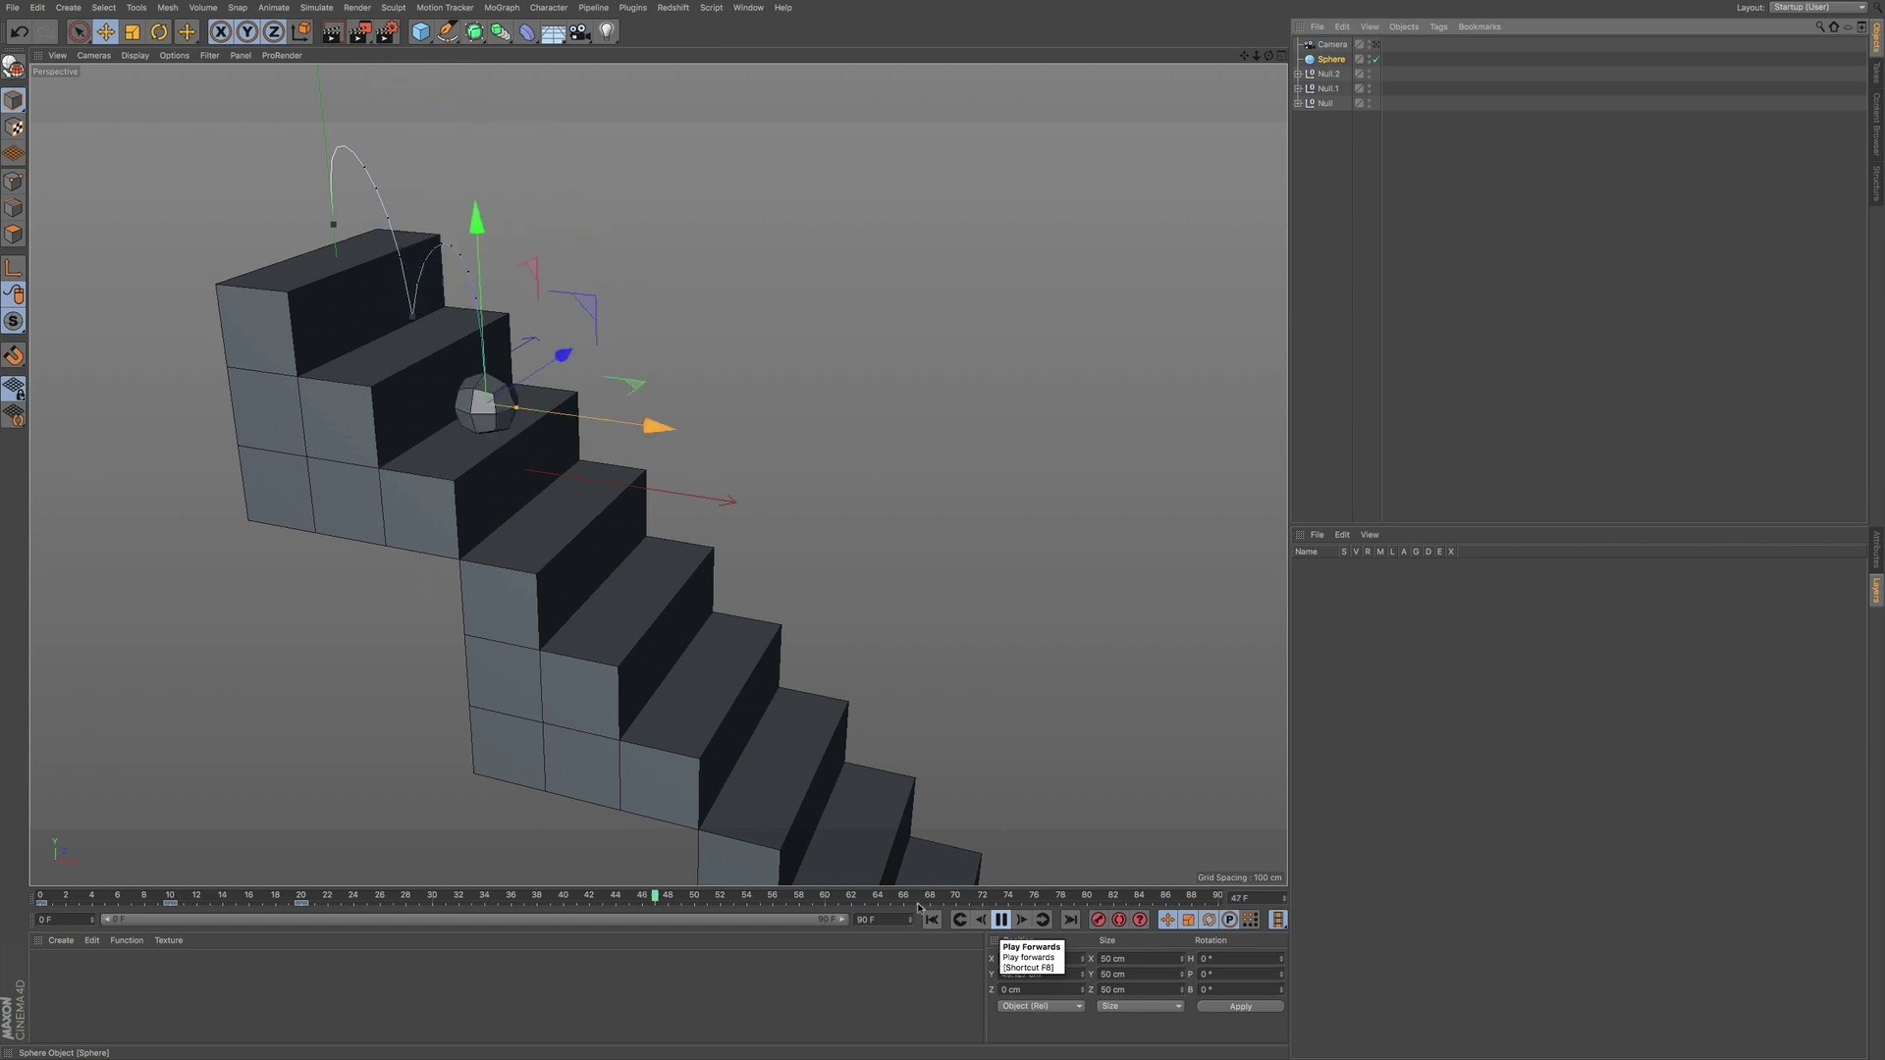
click(1001, 919)
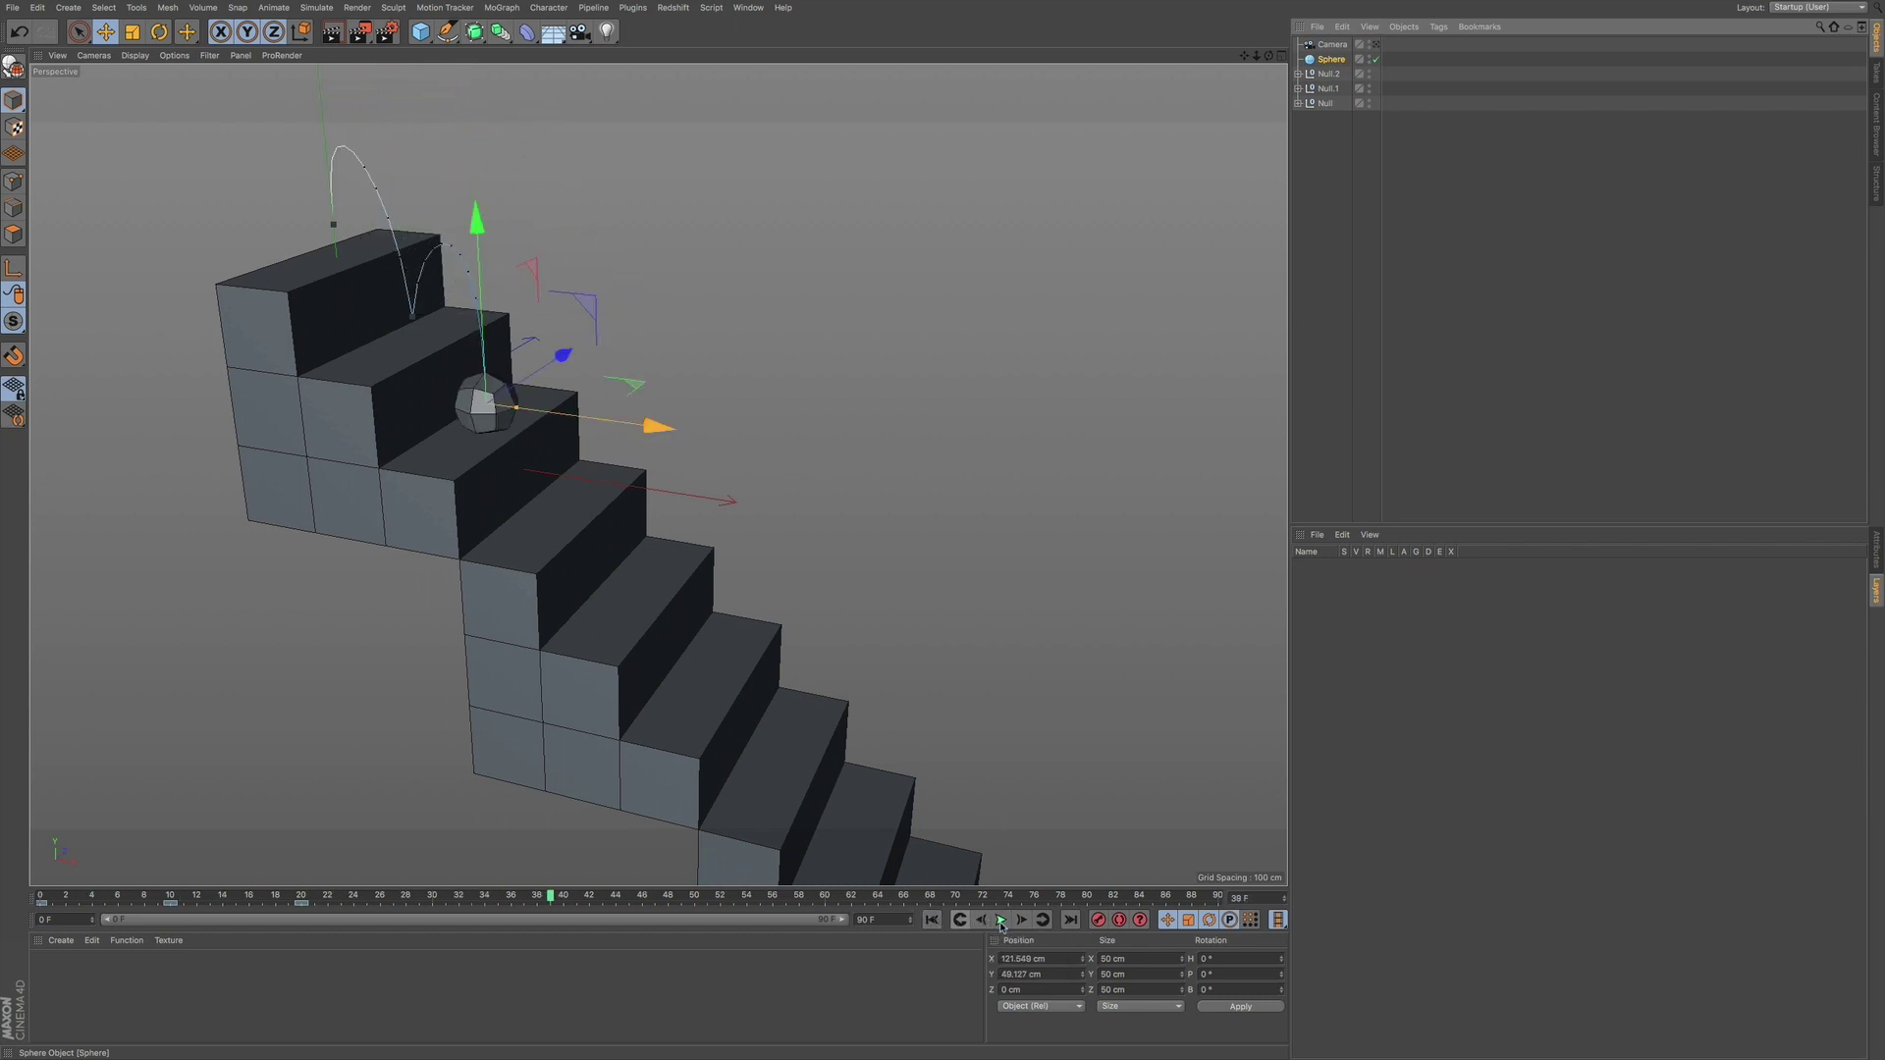
click(931, 920)
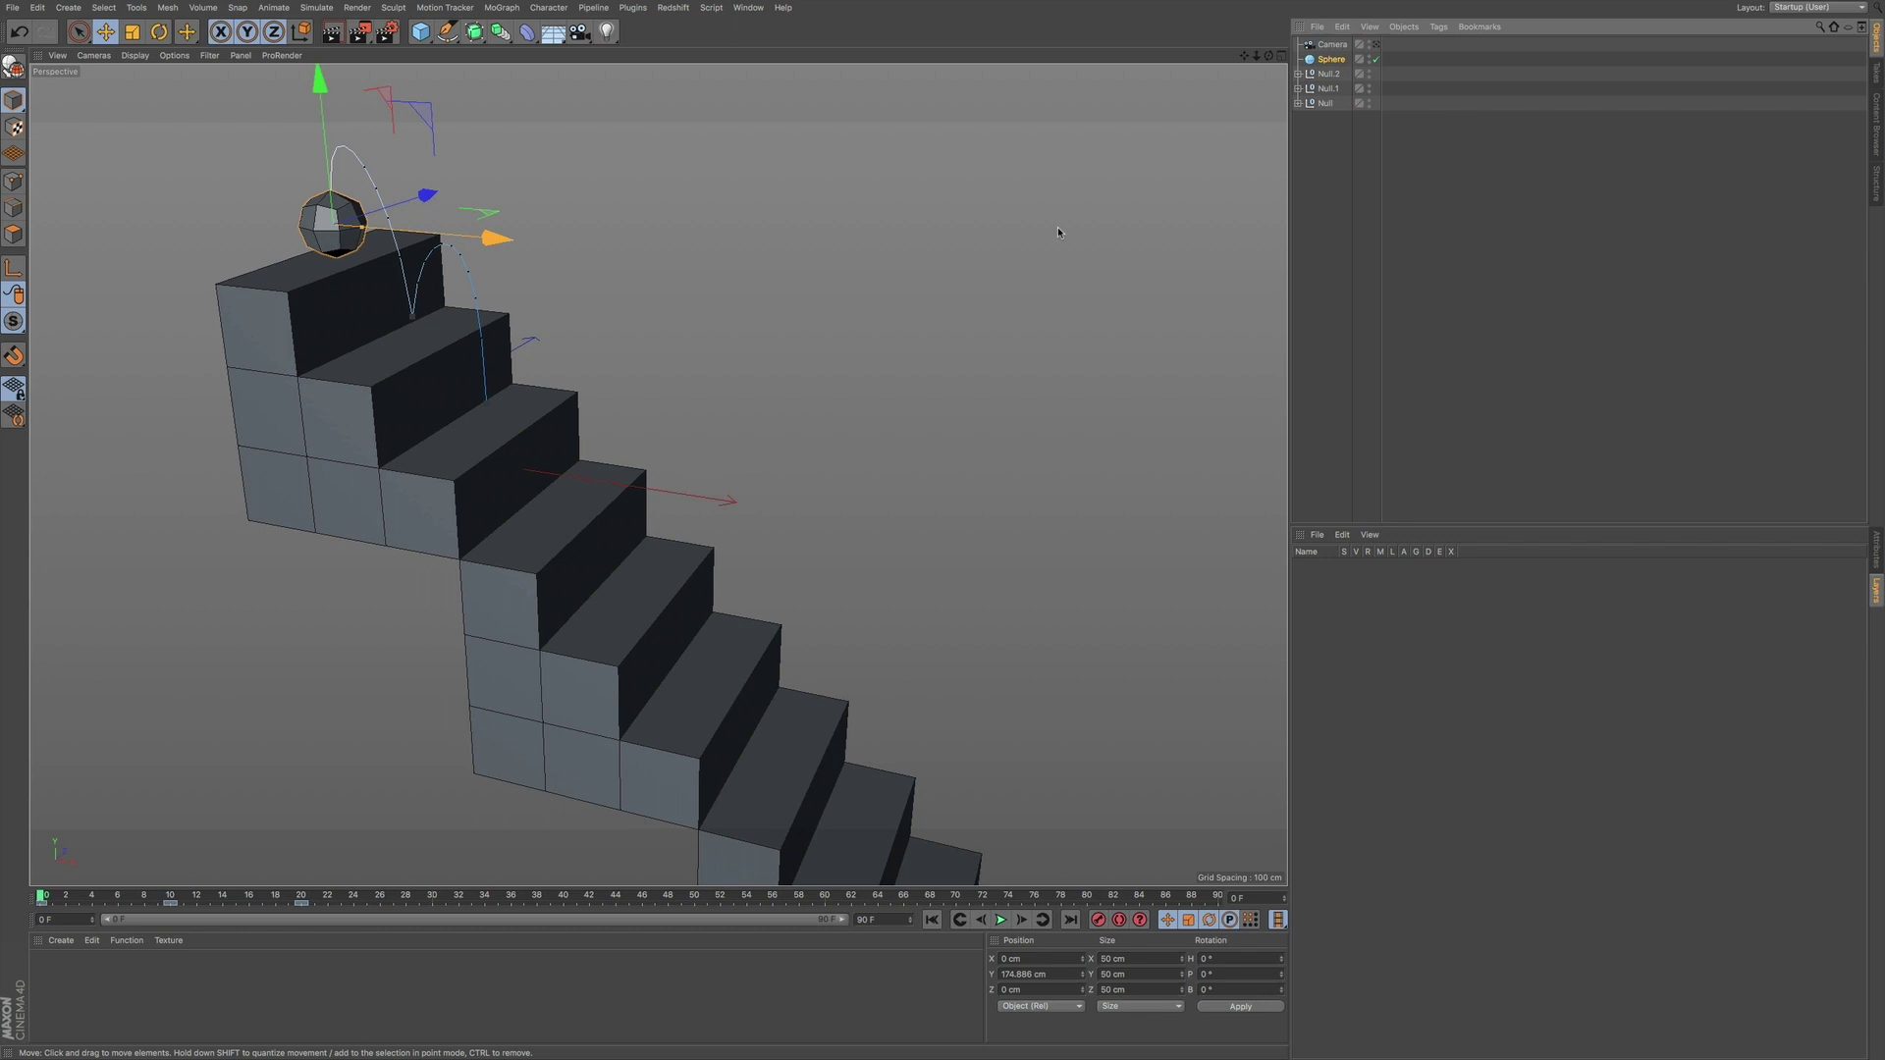
Bring up the Timeline and select the sphere's position keys at frames 0 and 10
key(shift+F3)
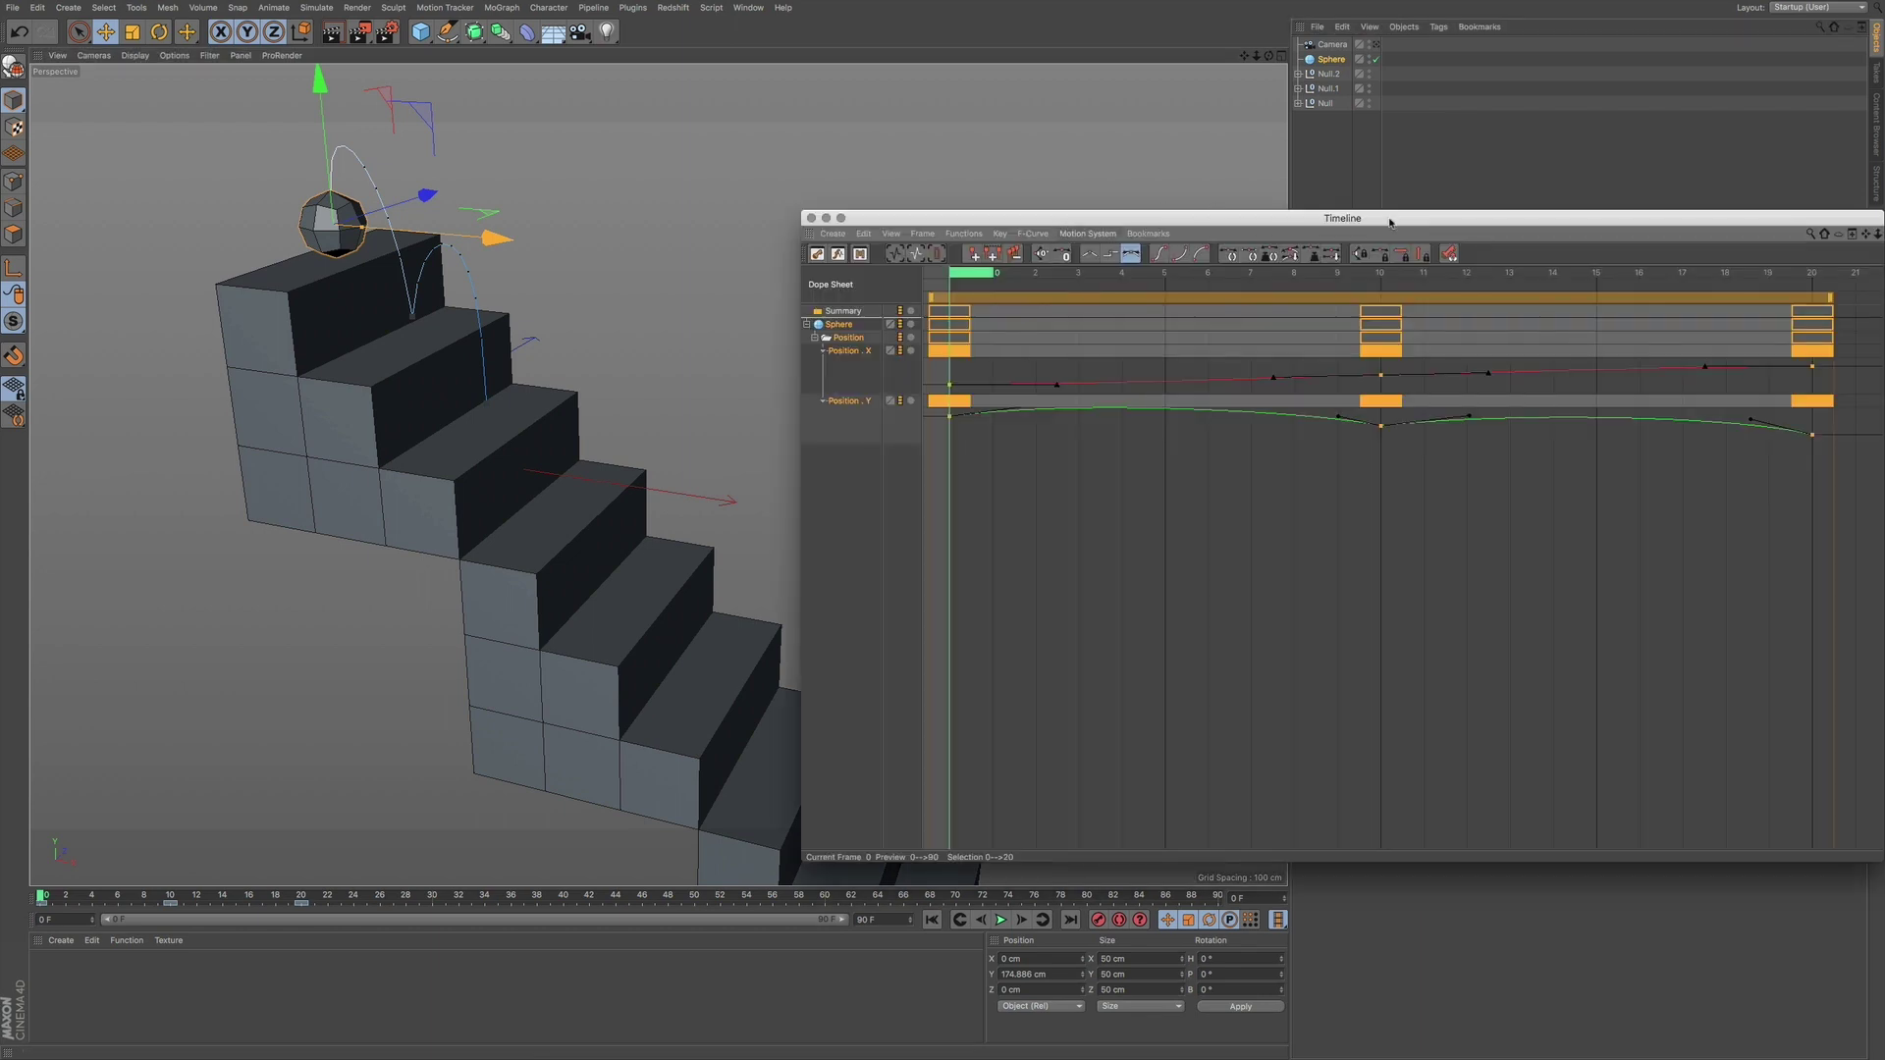
drag(1390, 222, 833, 275)
click(390, 402)
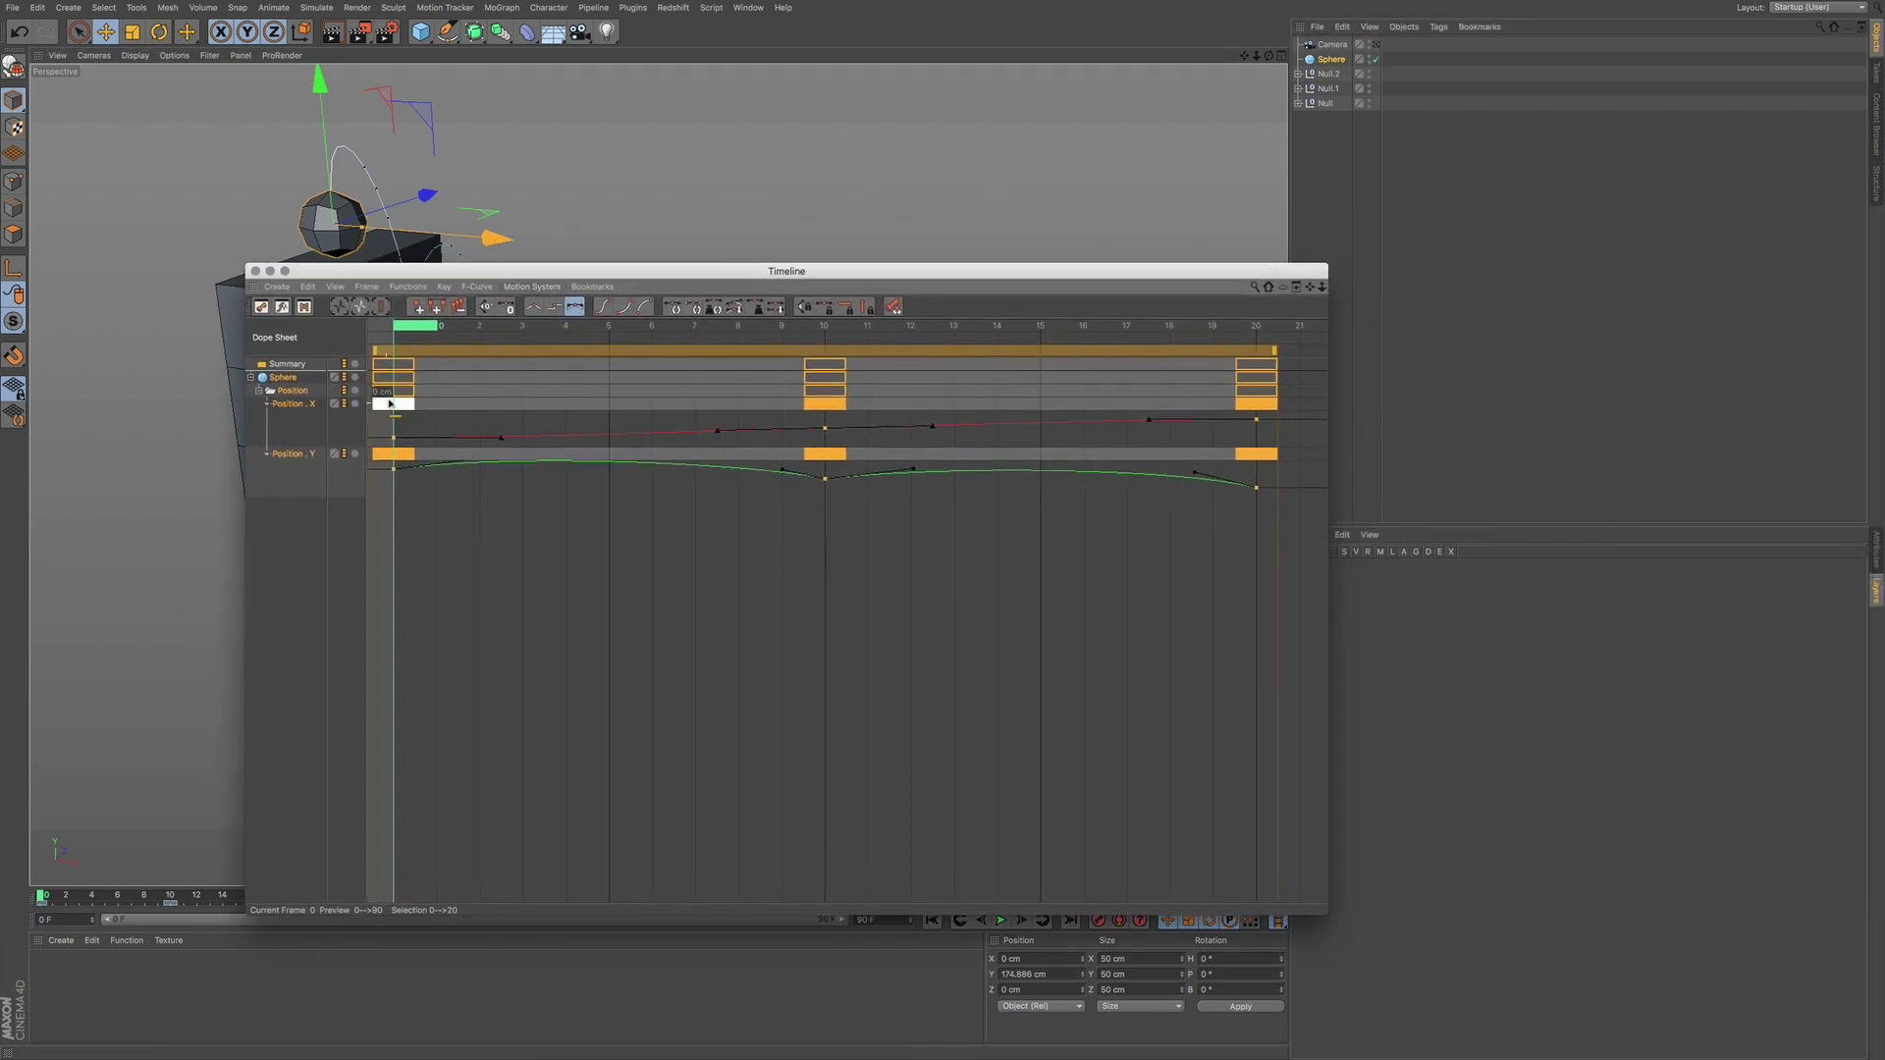
click(364, 467)
click(394, 470)
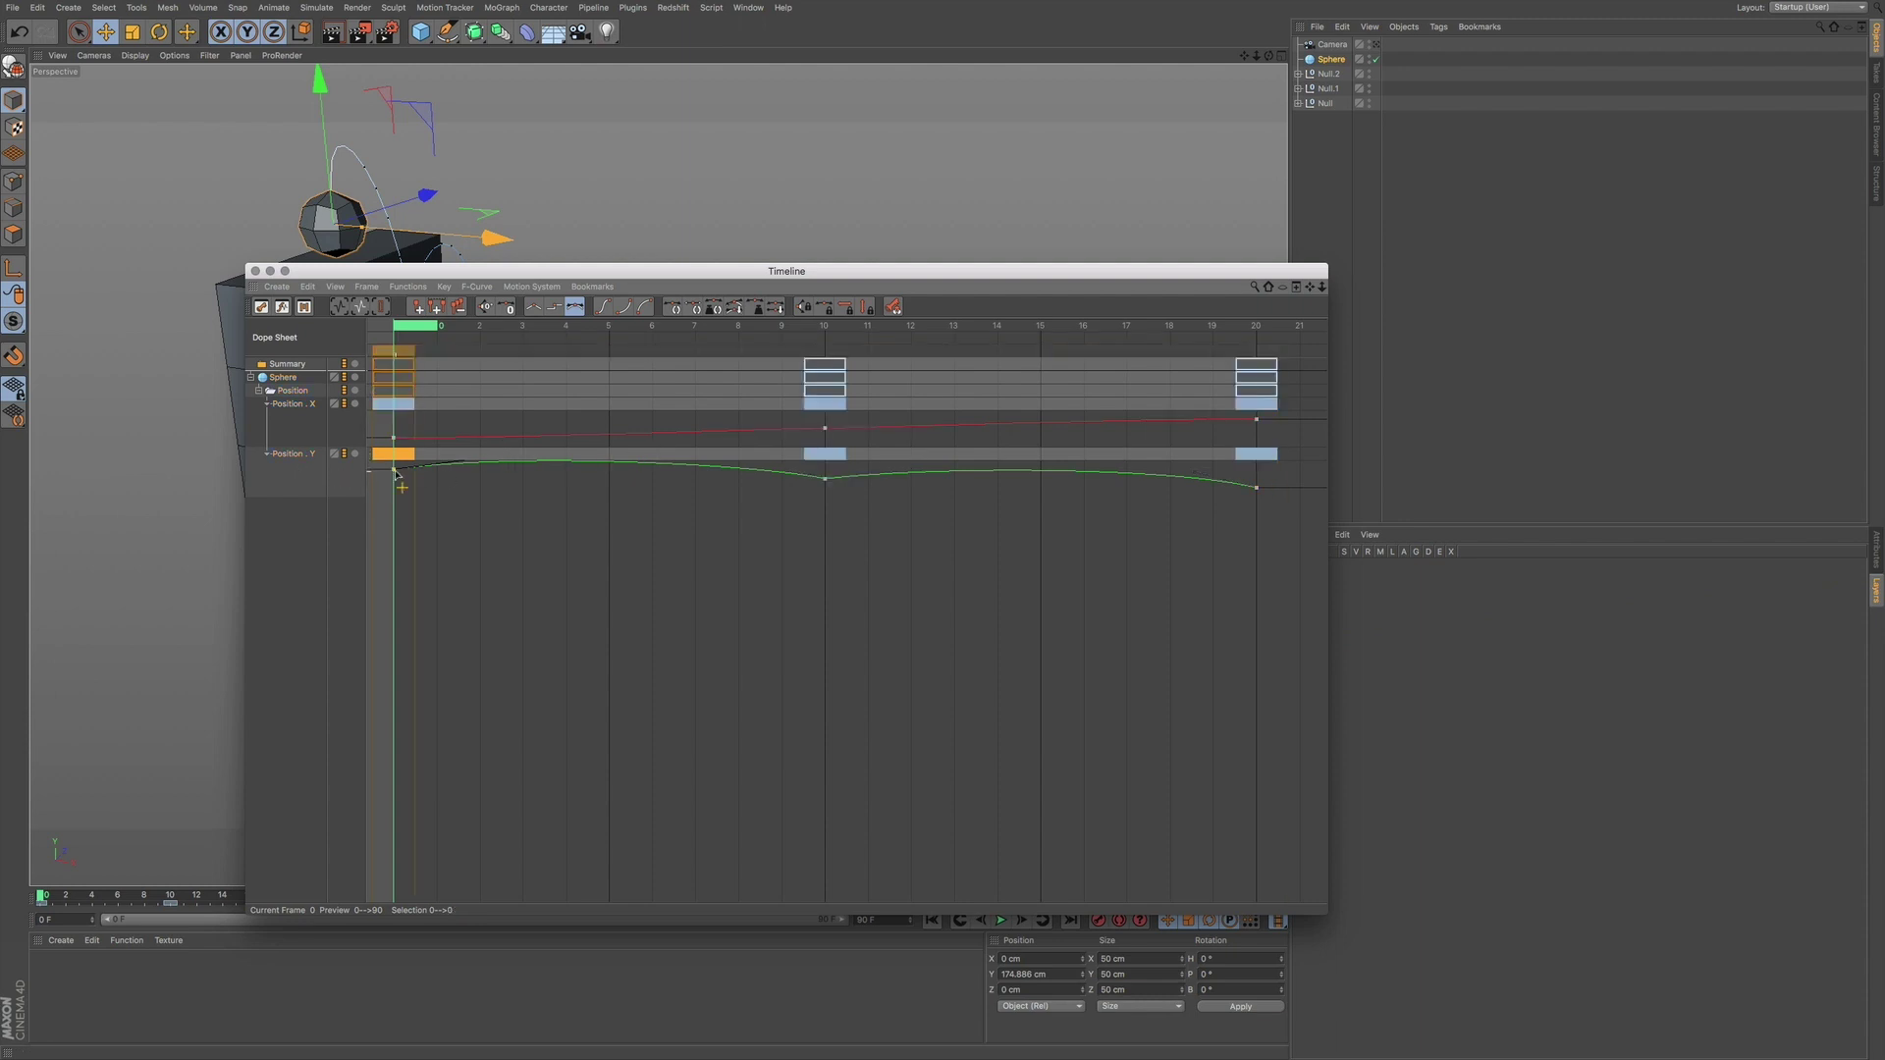
click(826, 483)
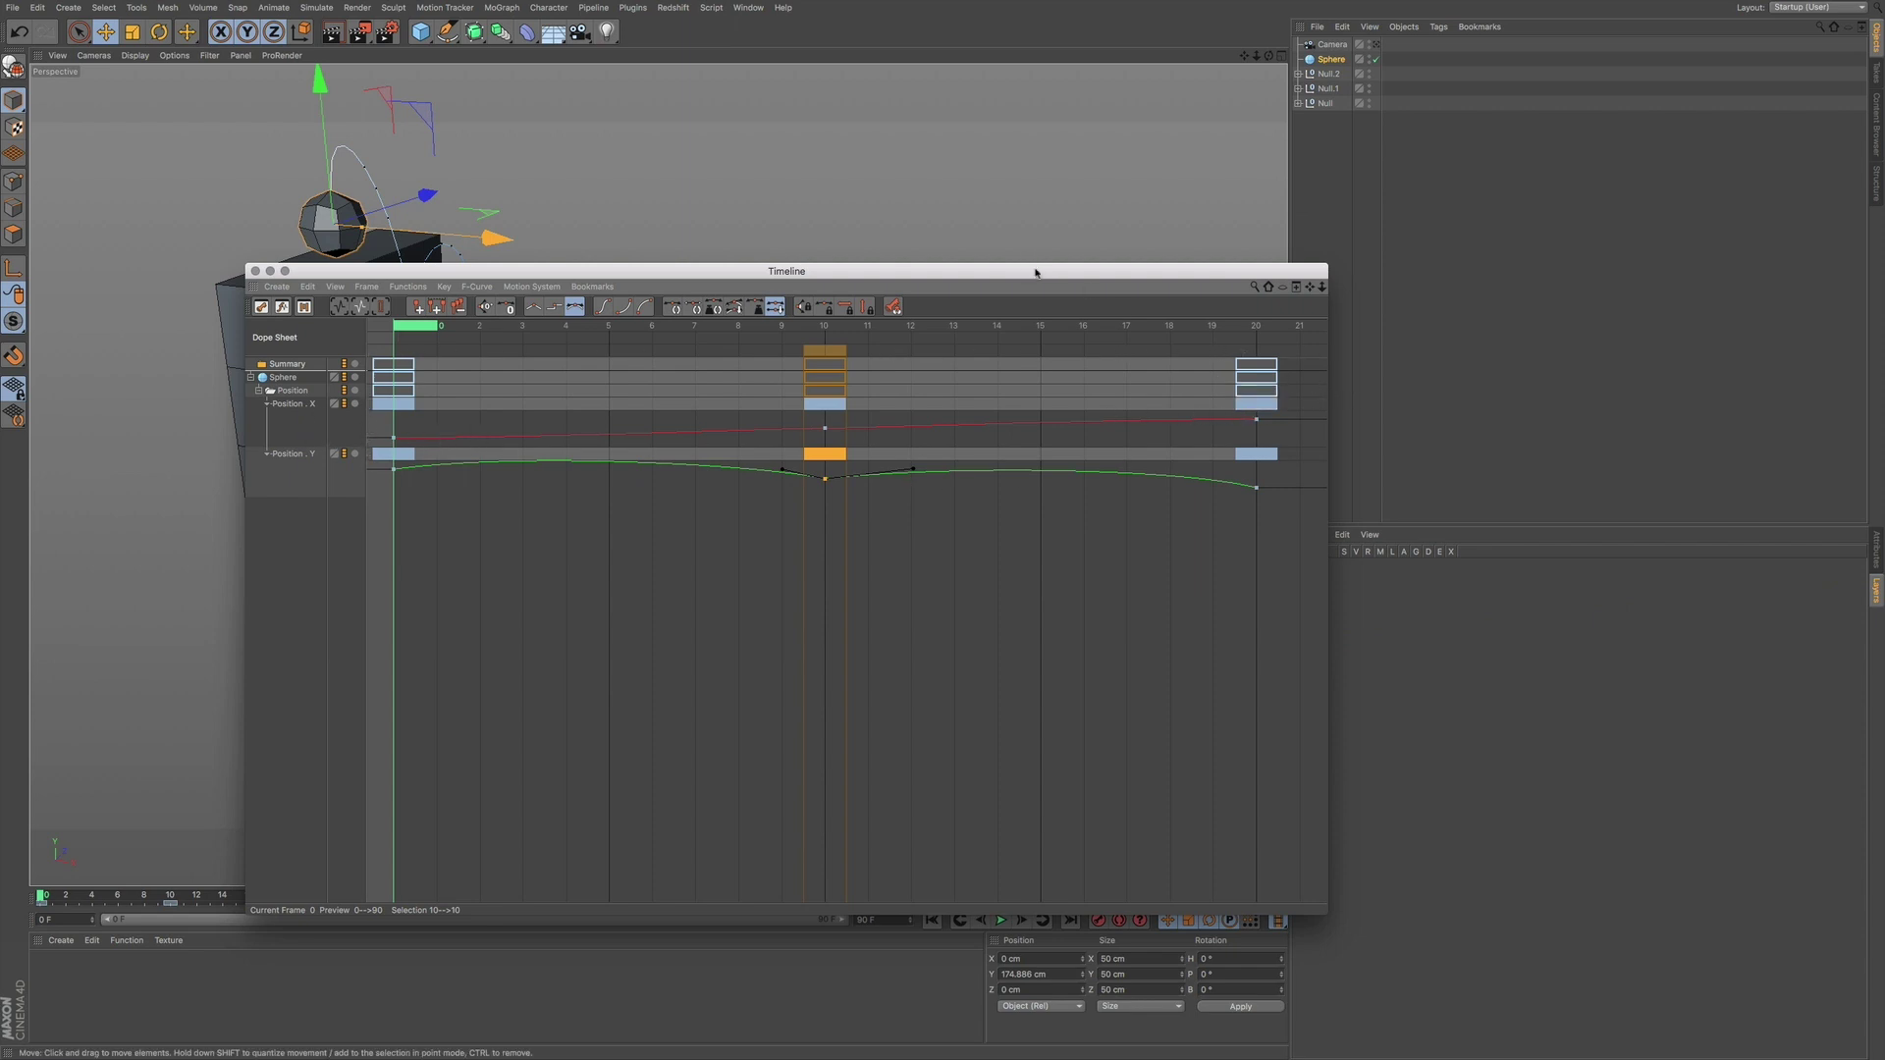
Select both Position.X and Position.Y tracks and show their track properties
drag(1049, 272, 975, 249)
click(320, 430)
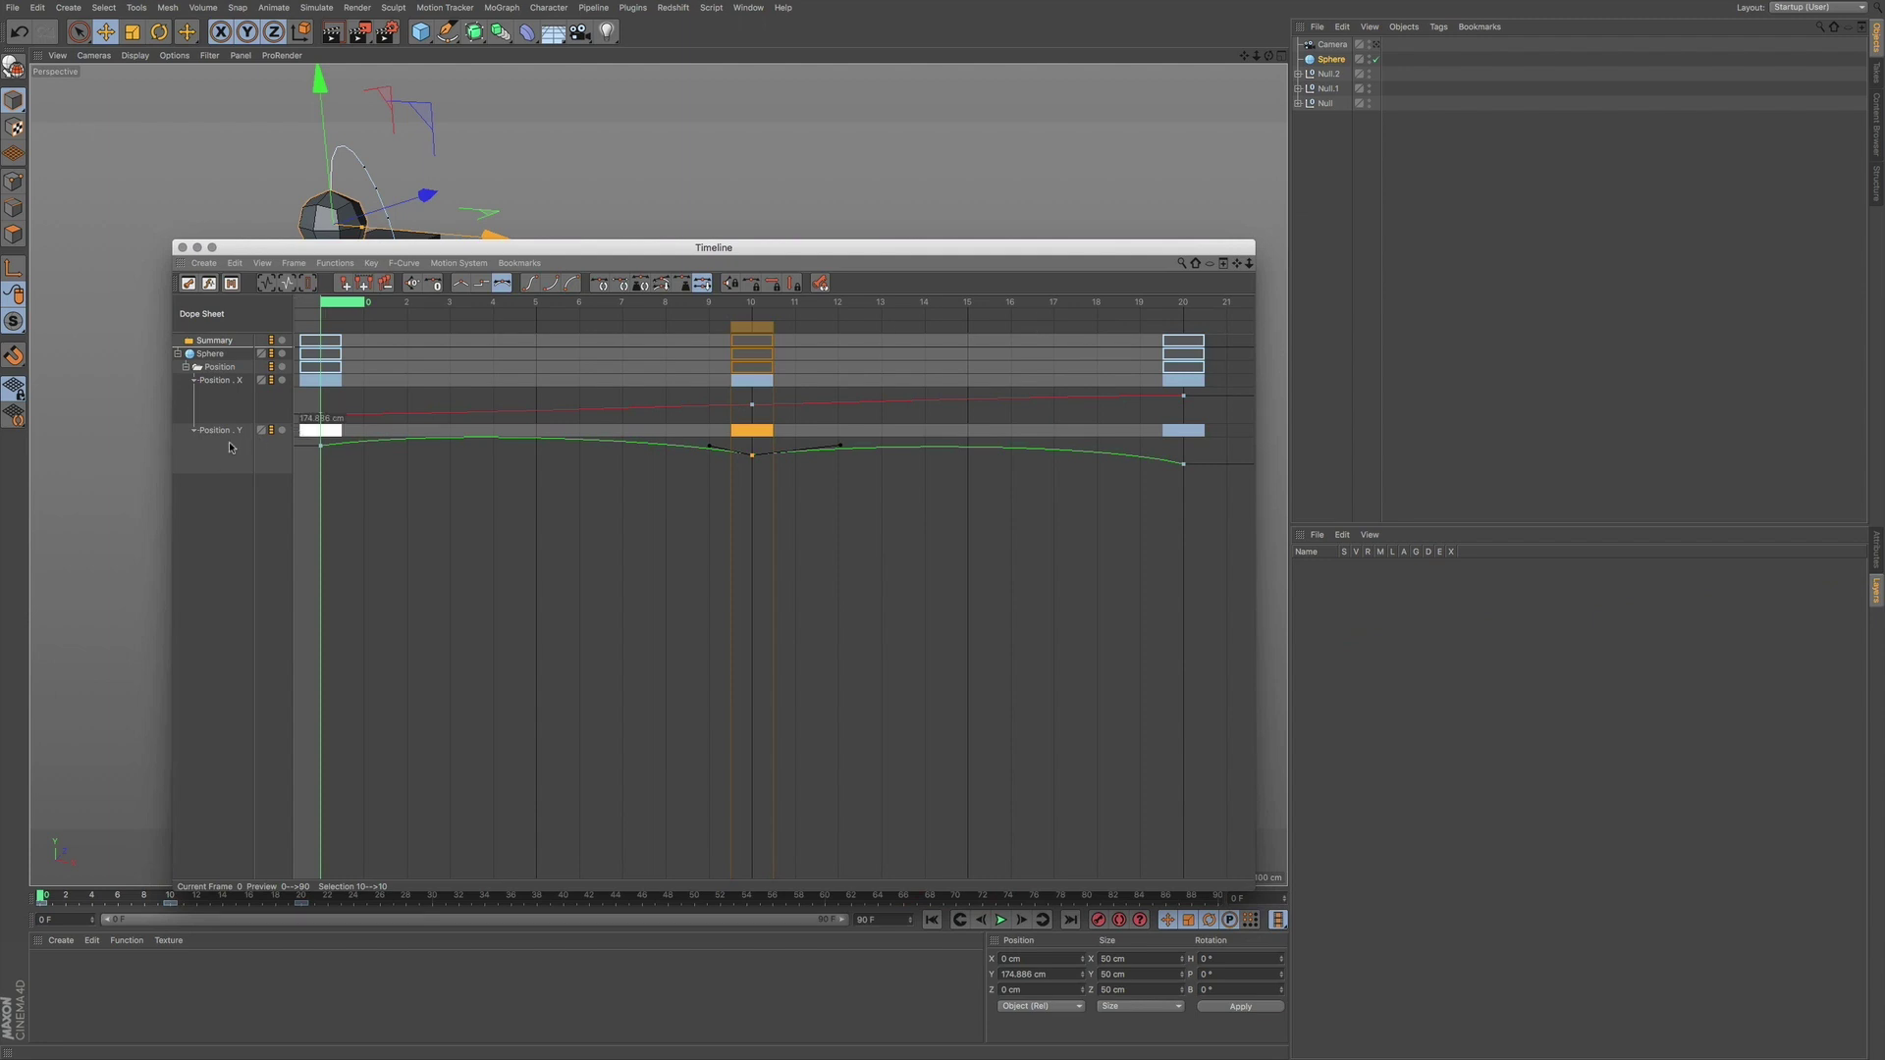
drag(230, 450, 213, 388)
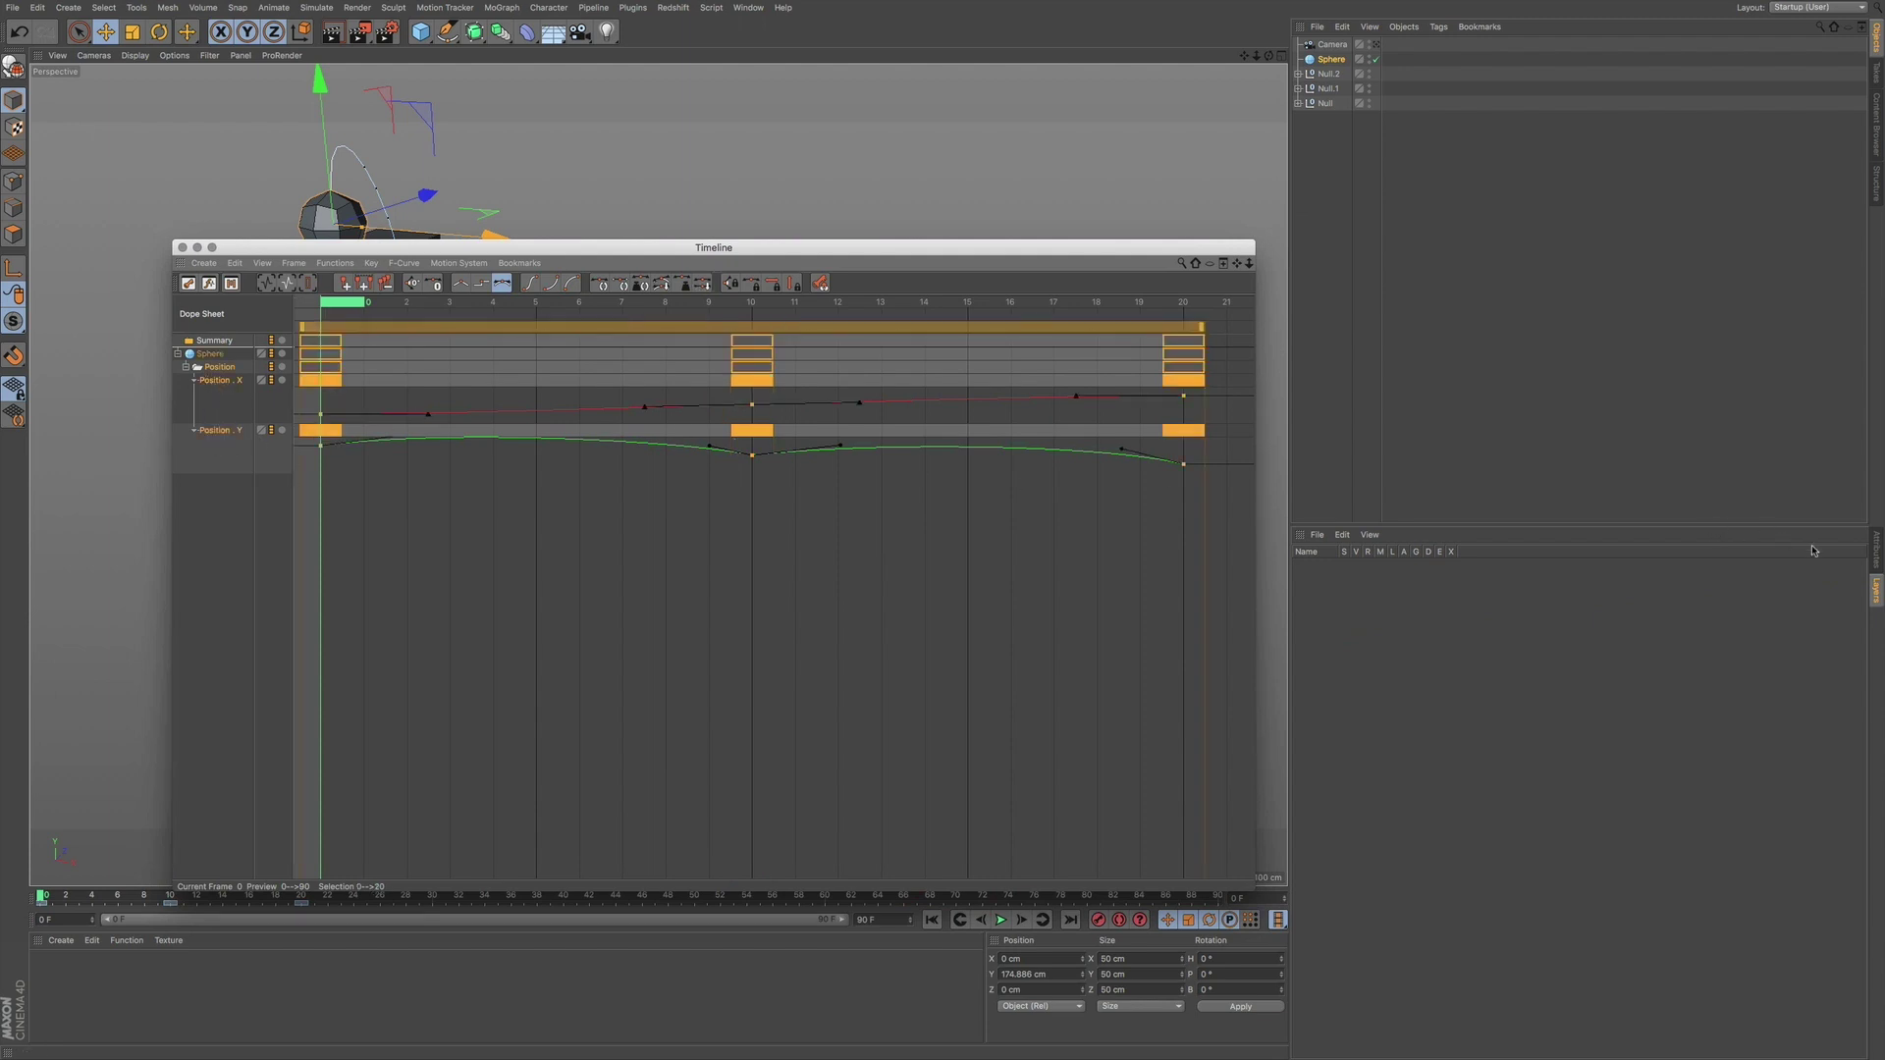
click(1875, 552)
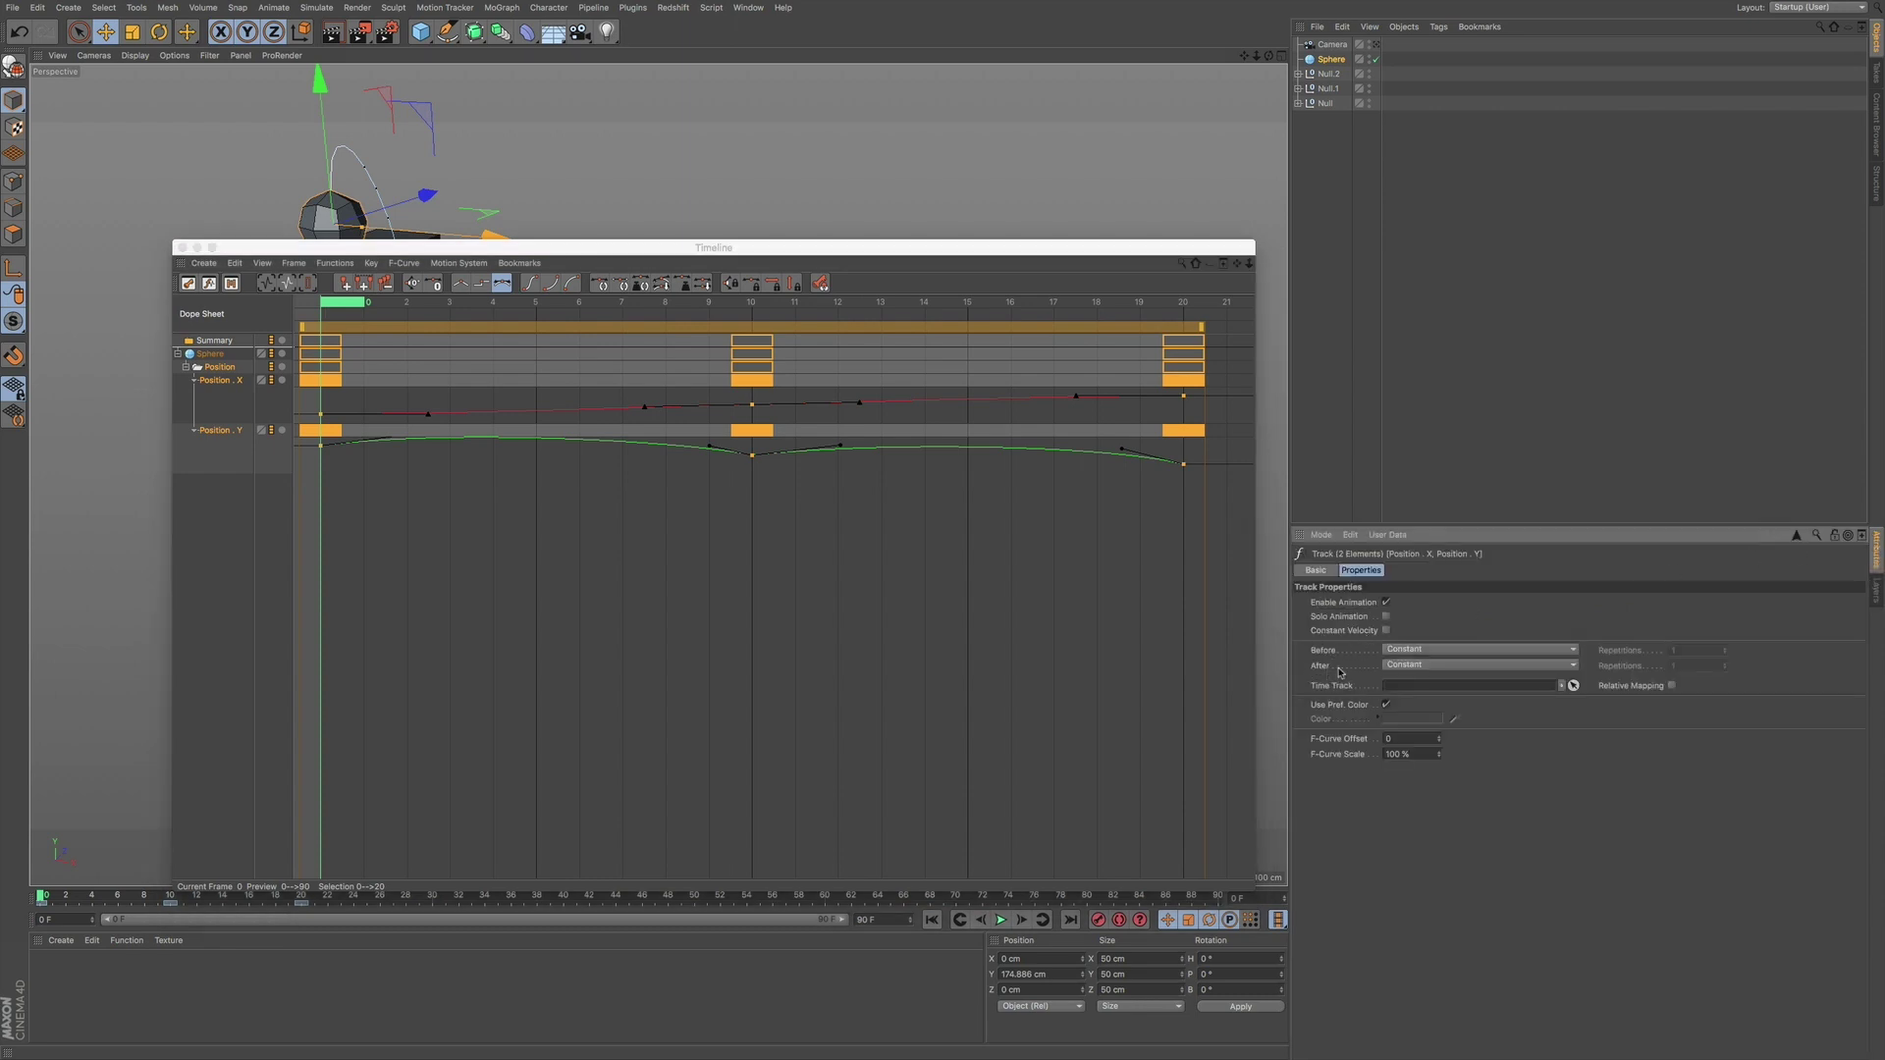
Set the Position X and Y tracks' After behaviour to Offset Repeat with 3 repetitions
click(1419, 668)
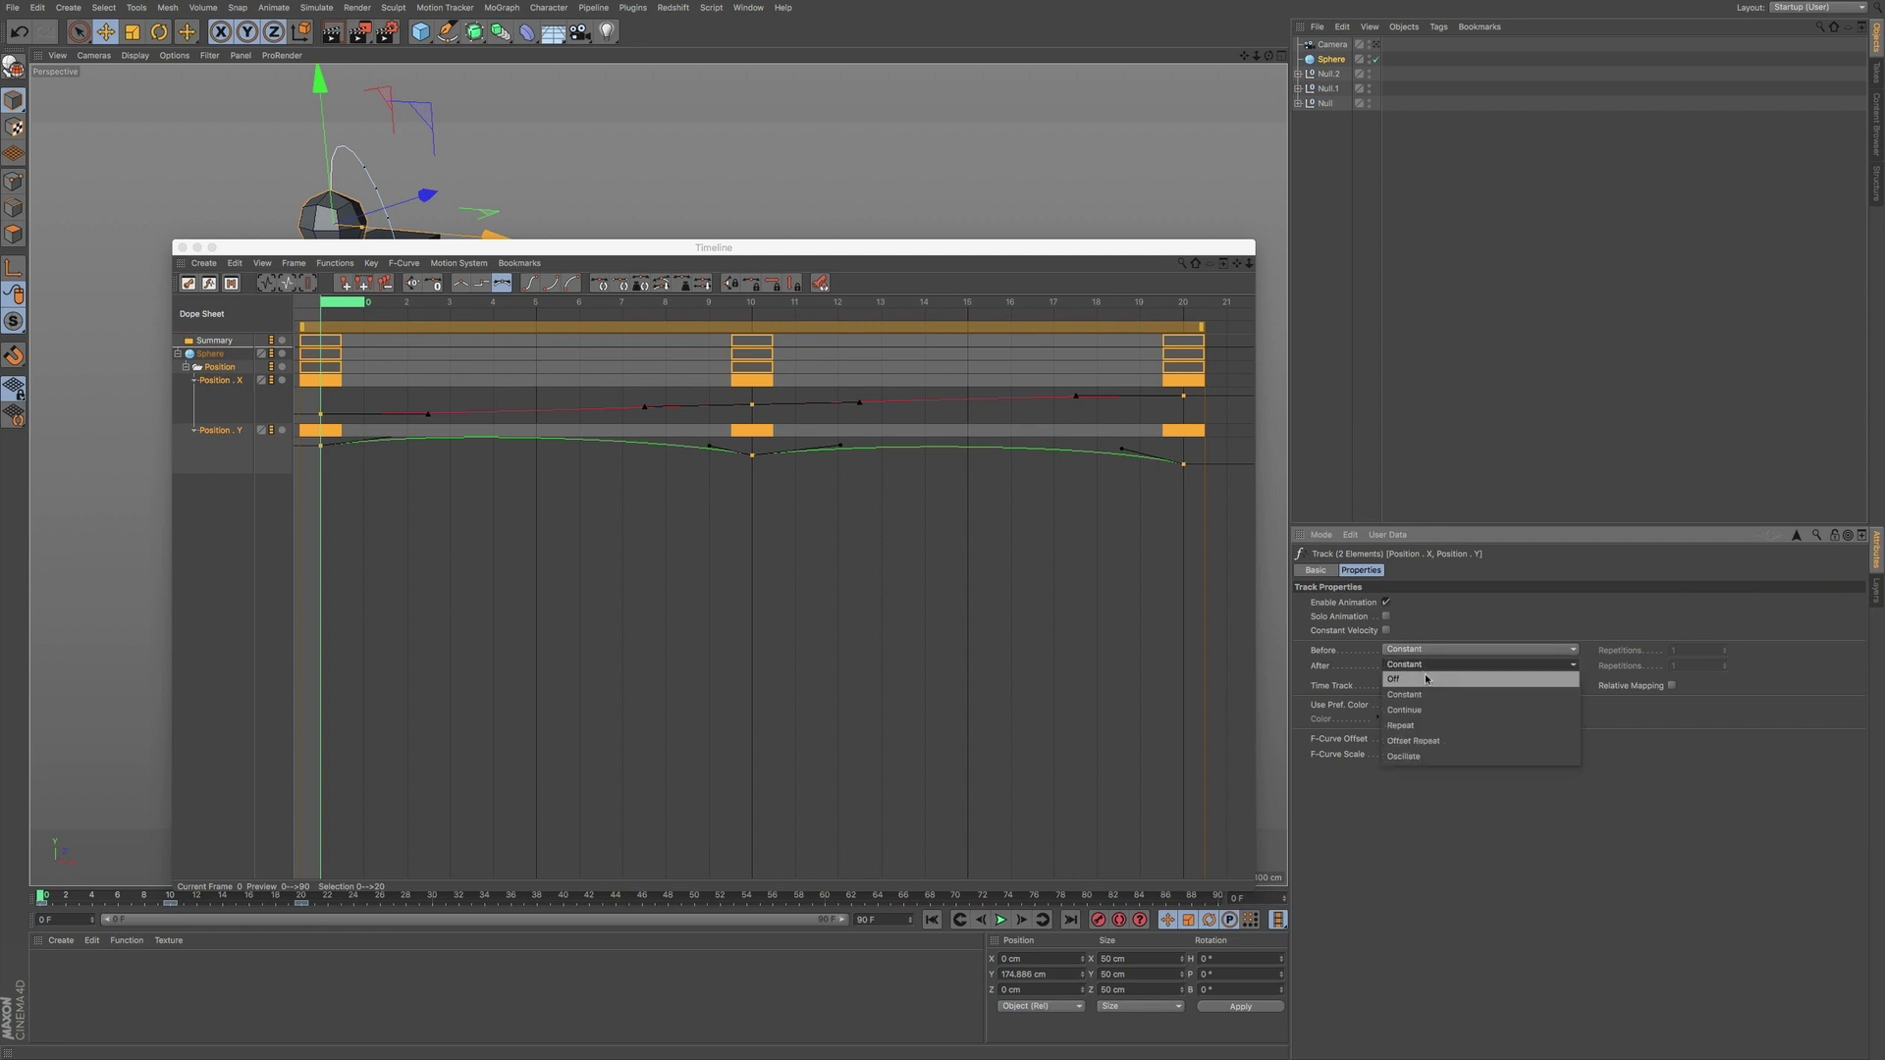
click(1463, 741)
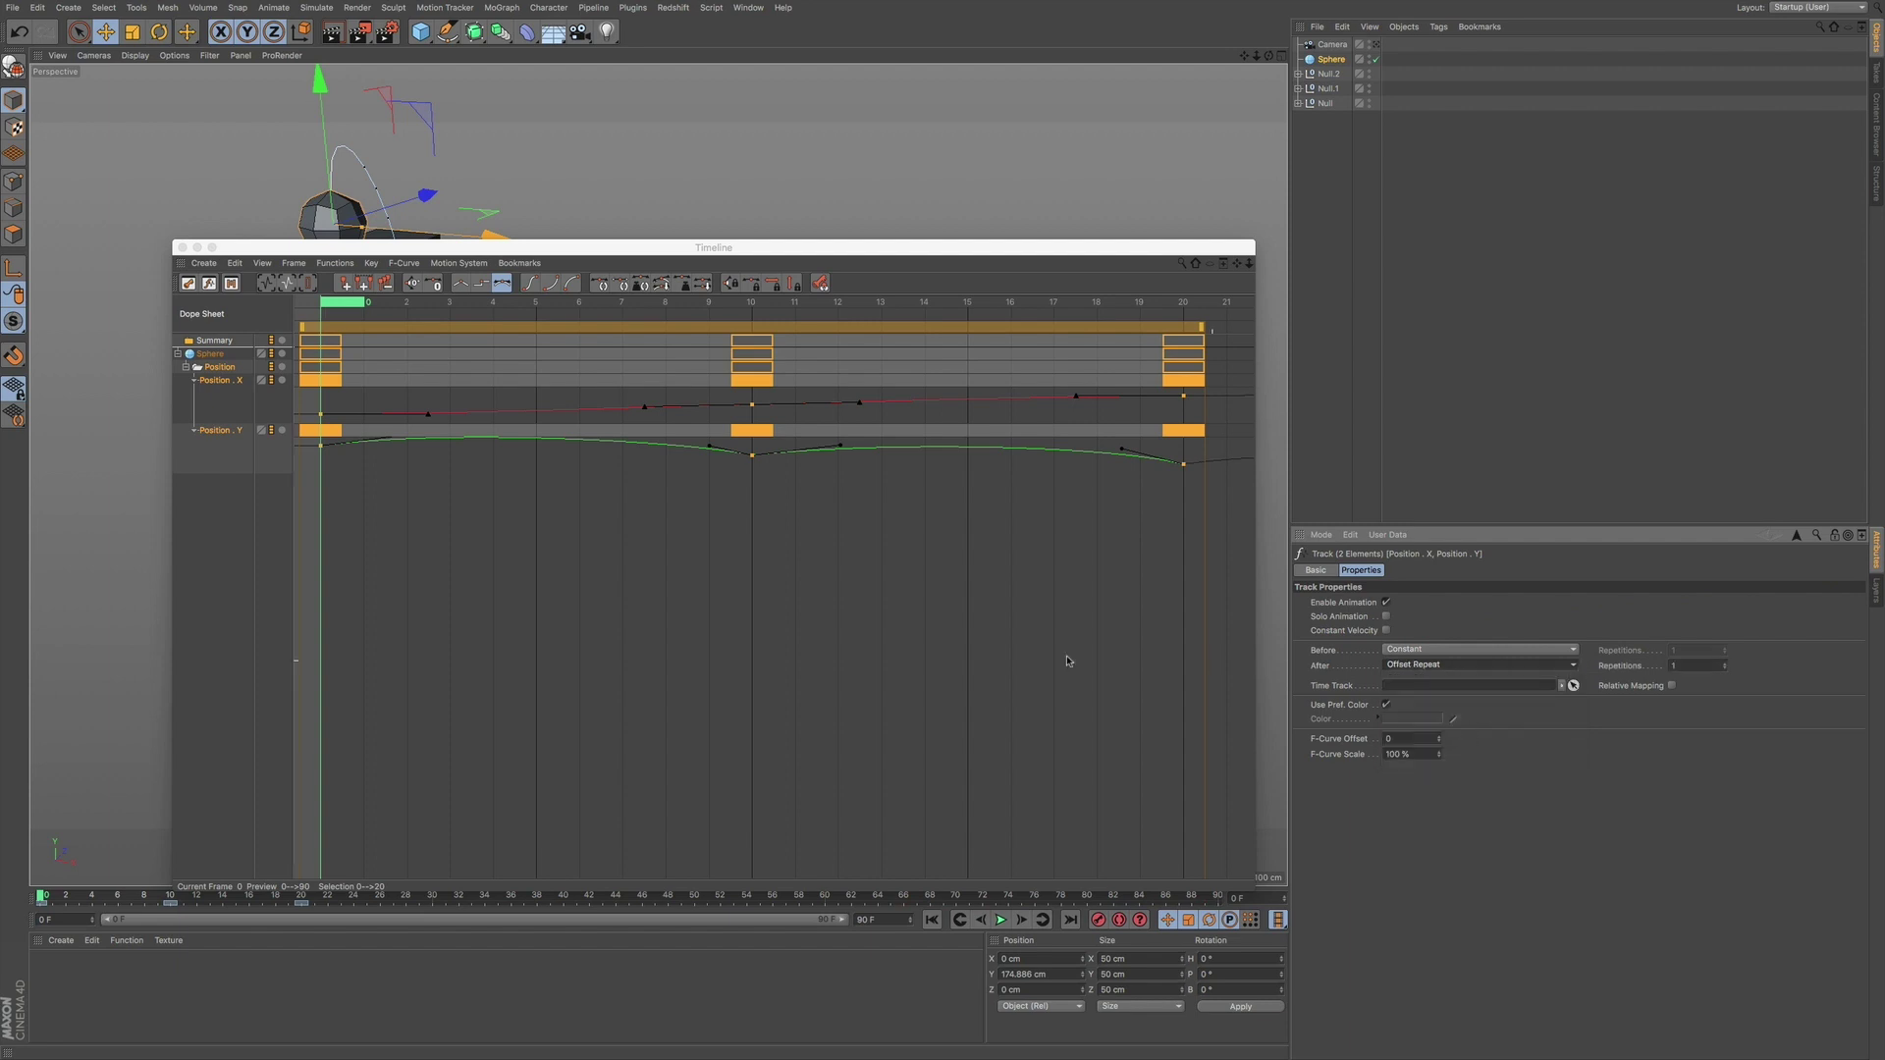
drag(1094, 249, 1059, 238)
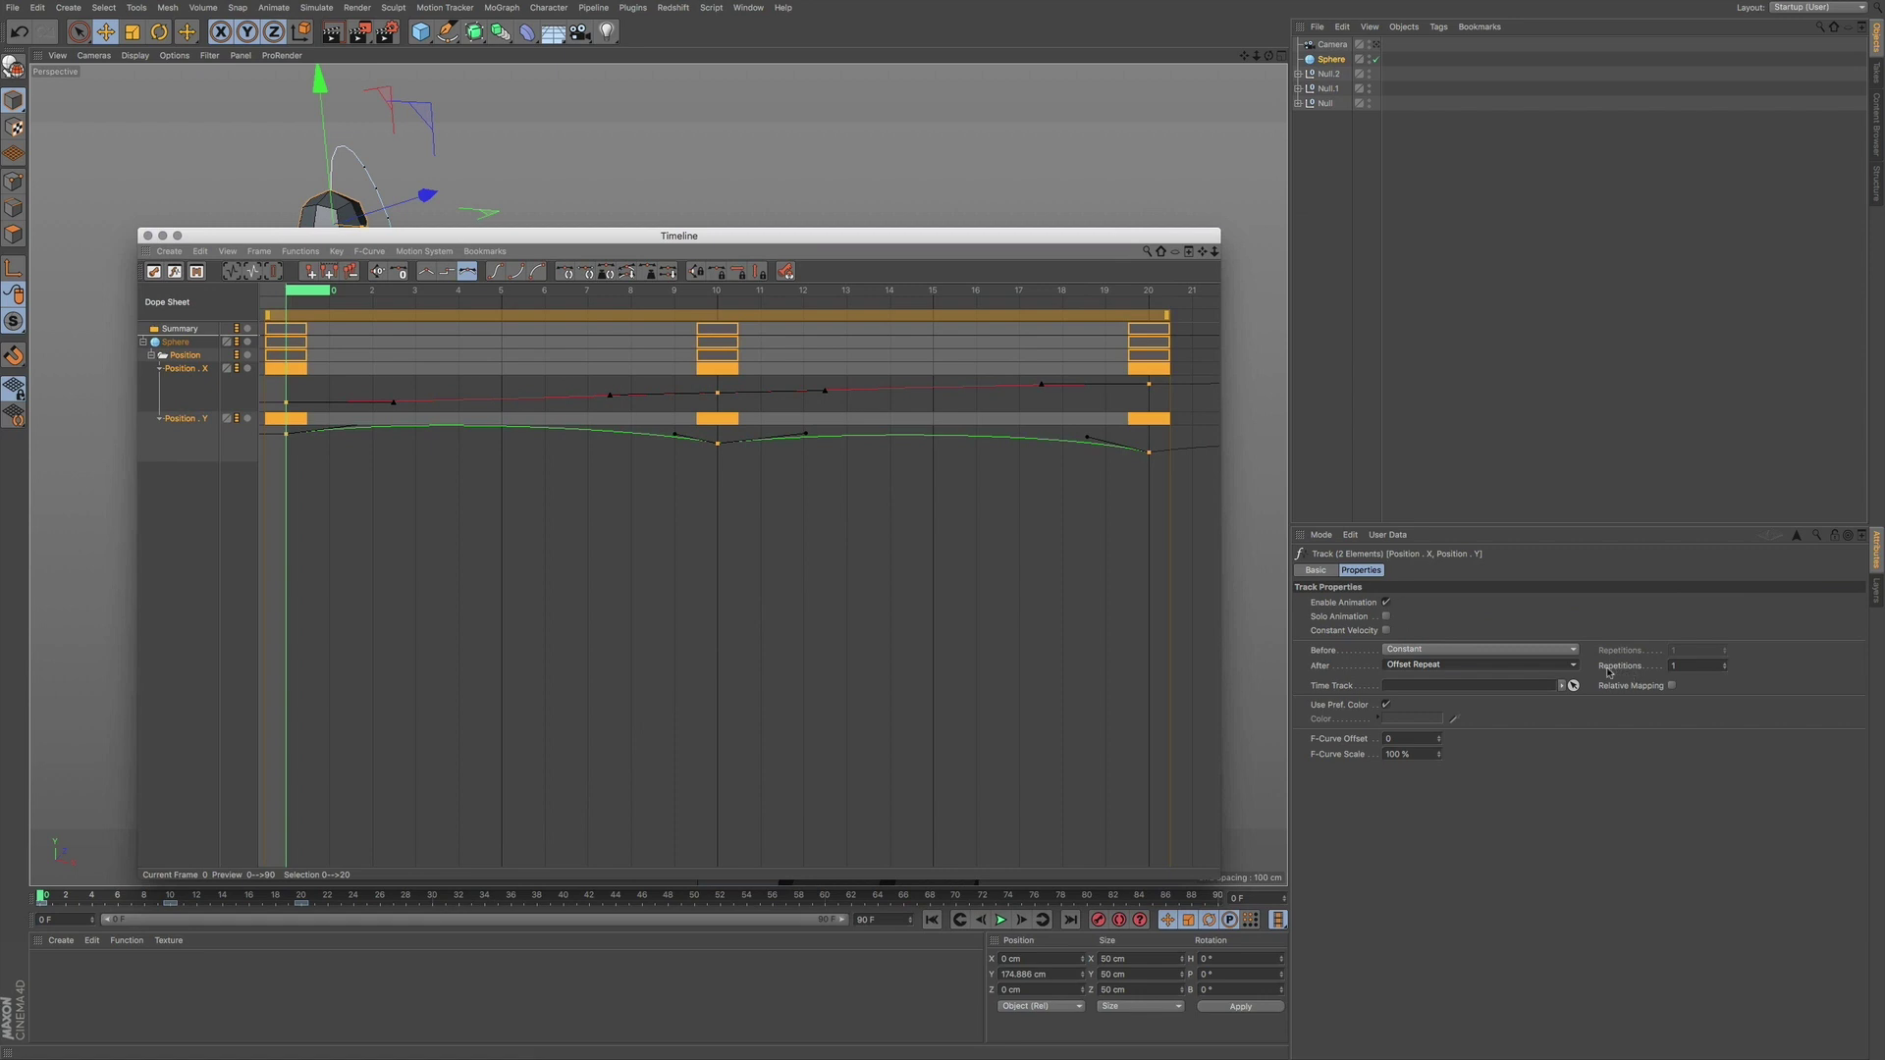
click(1675, 665)
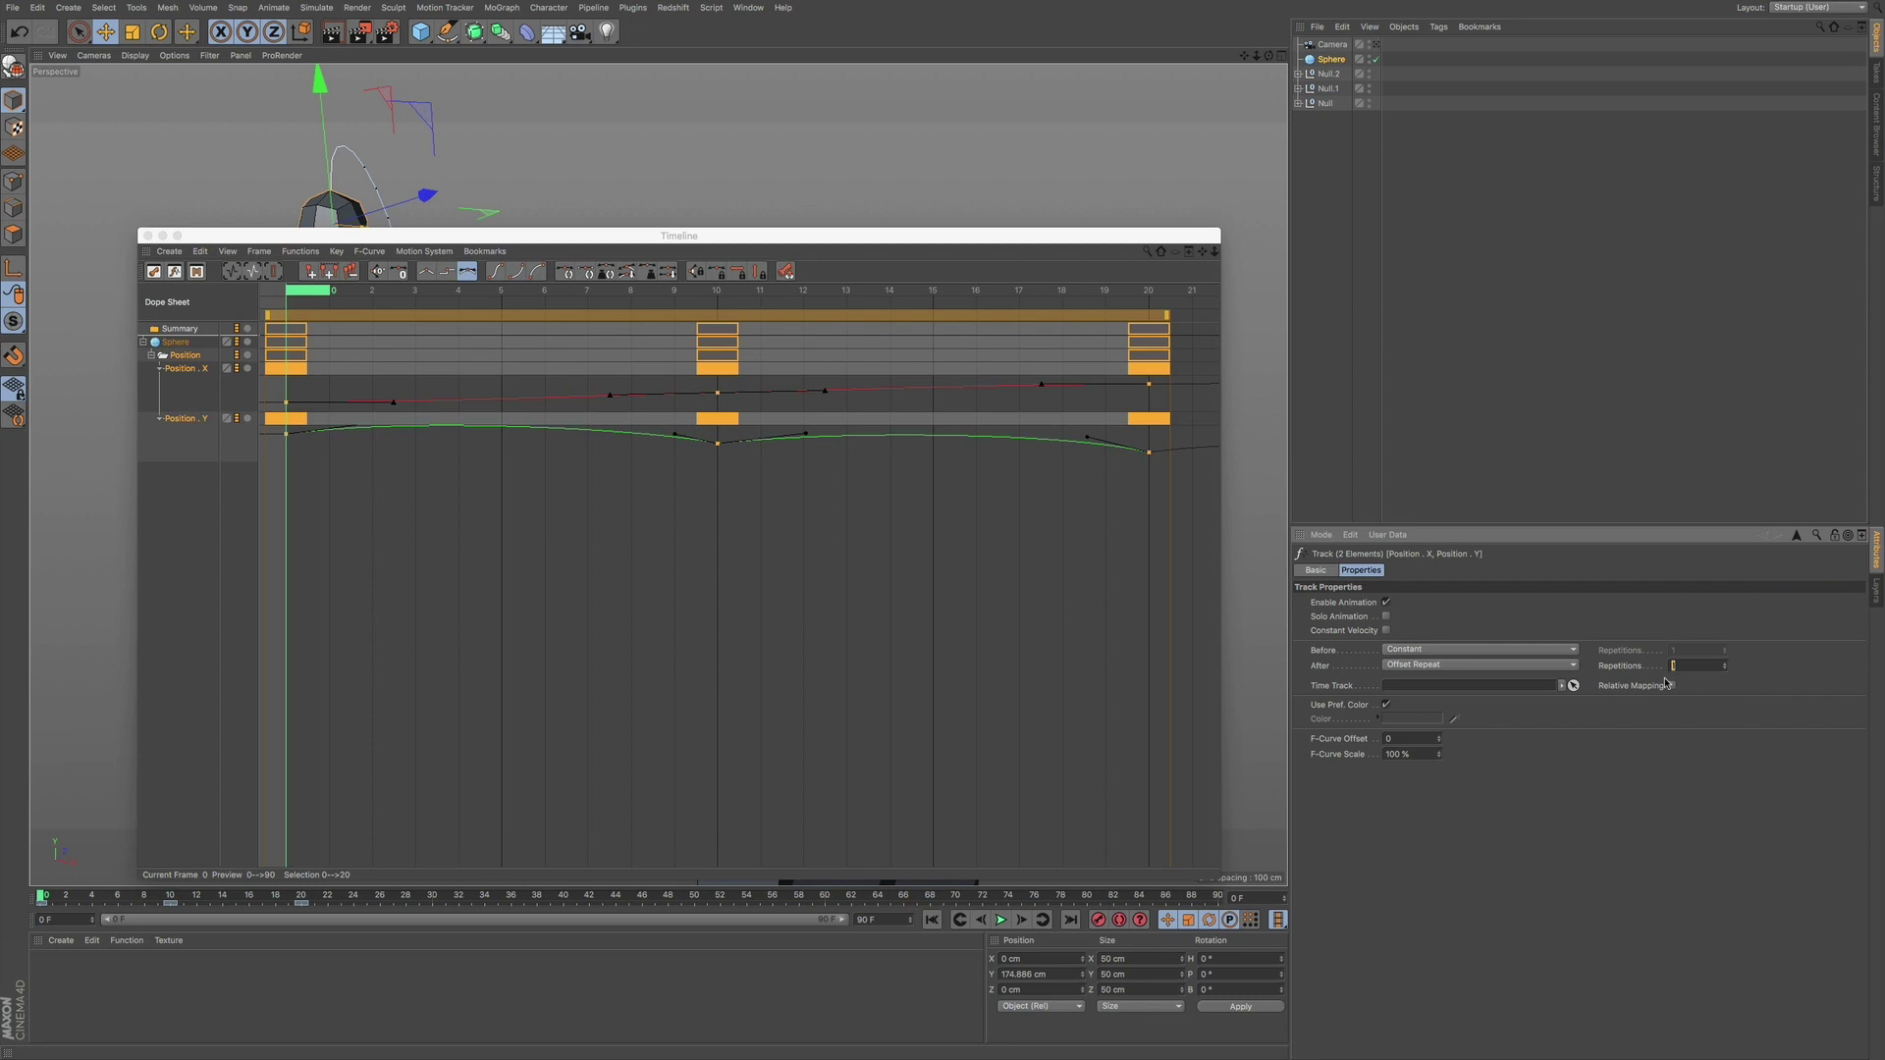
text(3)
Close the Timeline, preview the repeating bounce, rewind, and select Sphere to show its coordinates
click(144, 236)
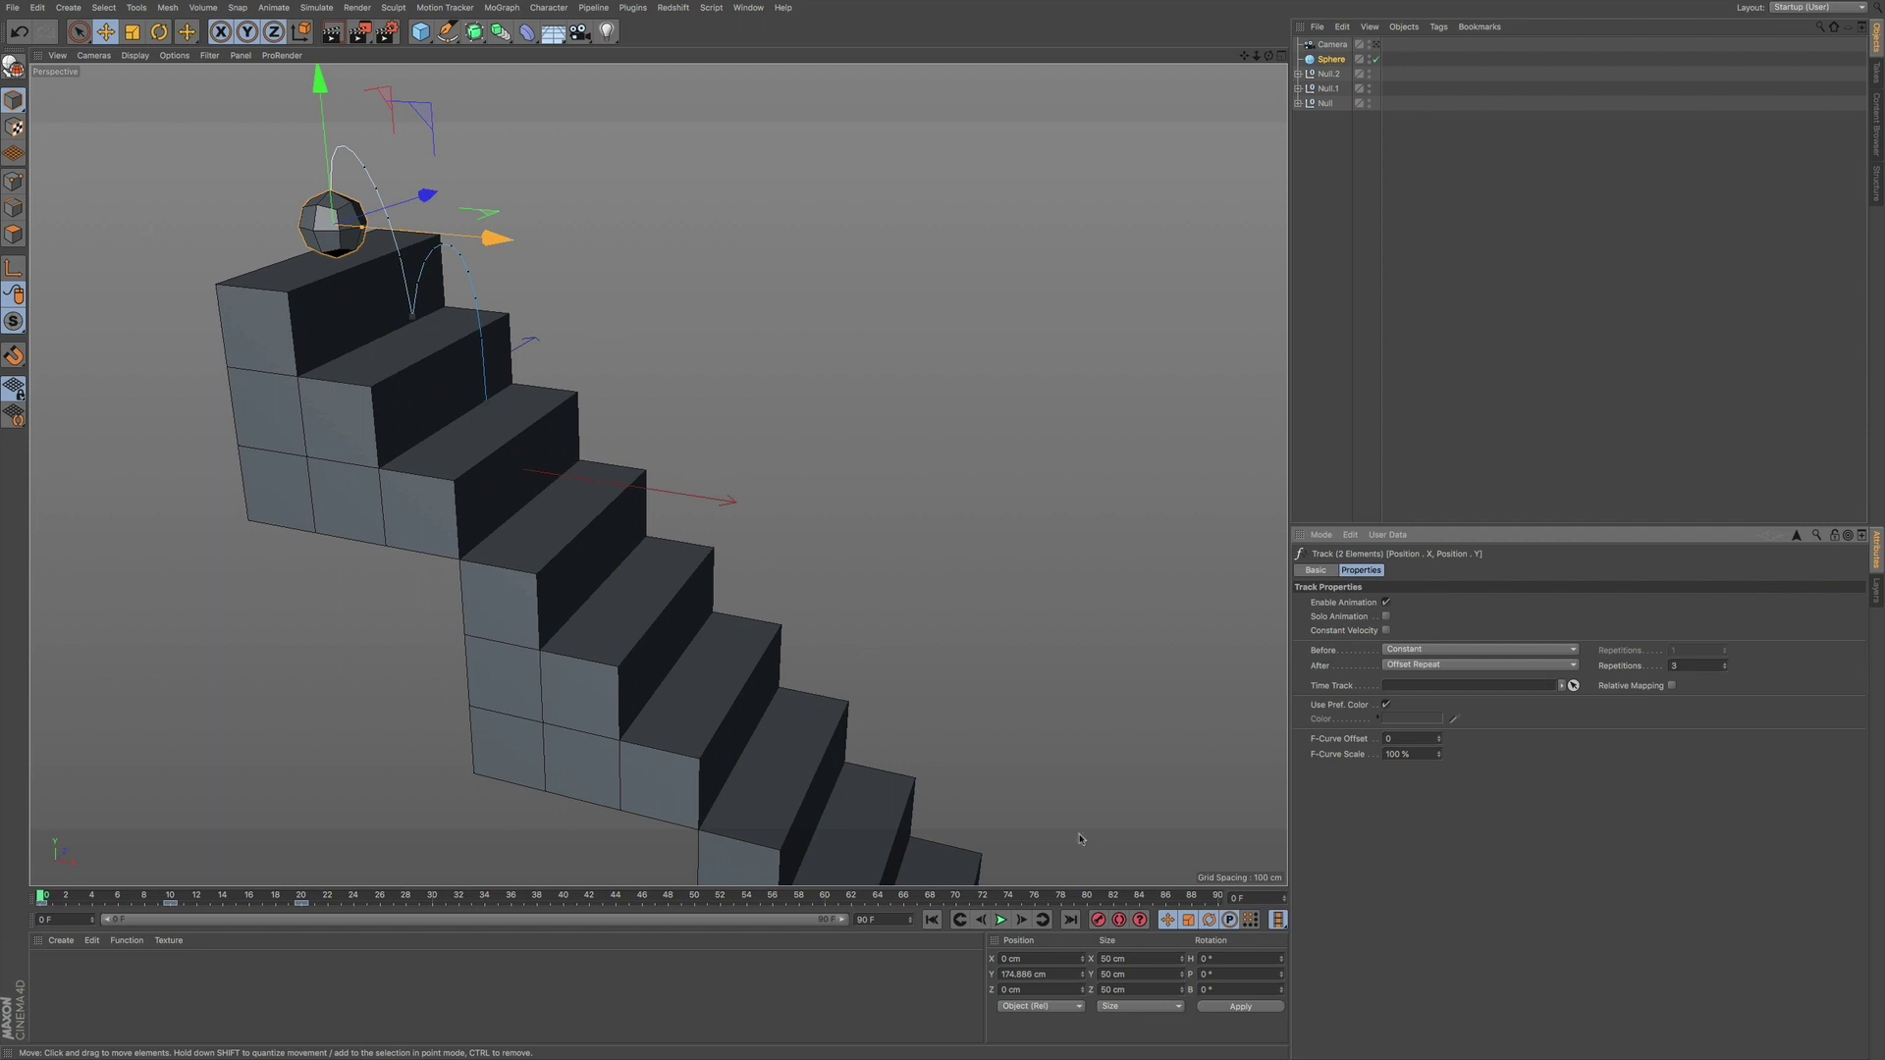
click(999, 921)
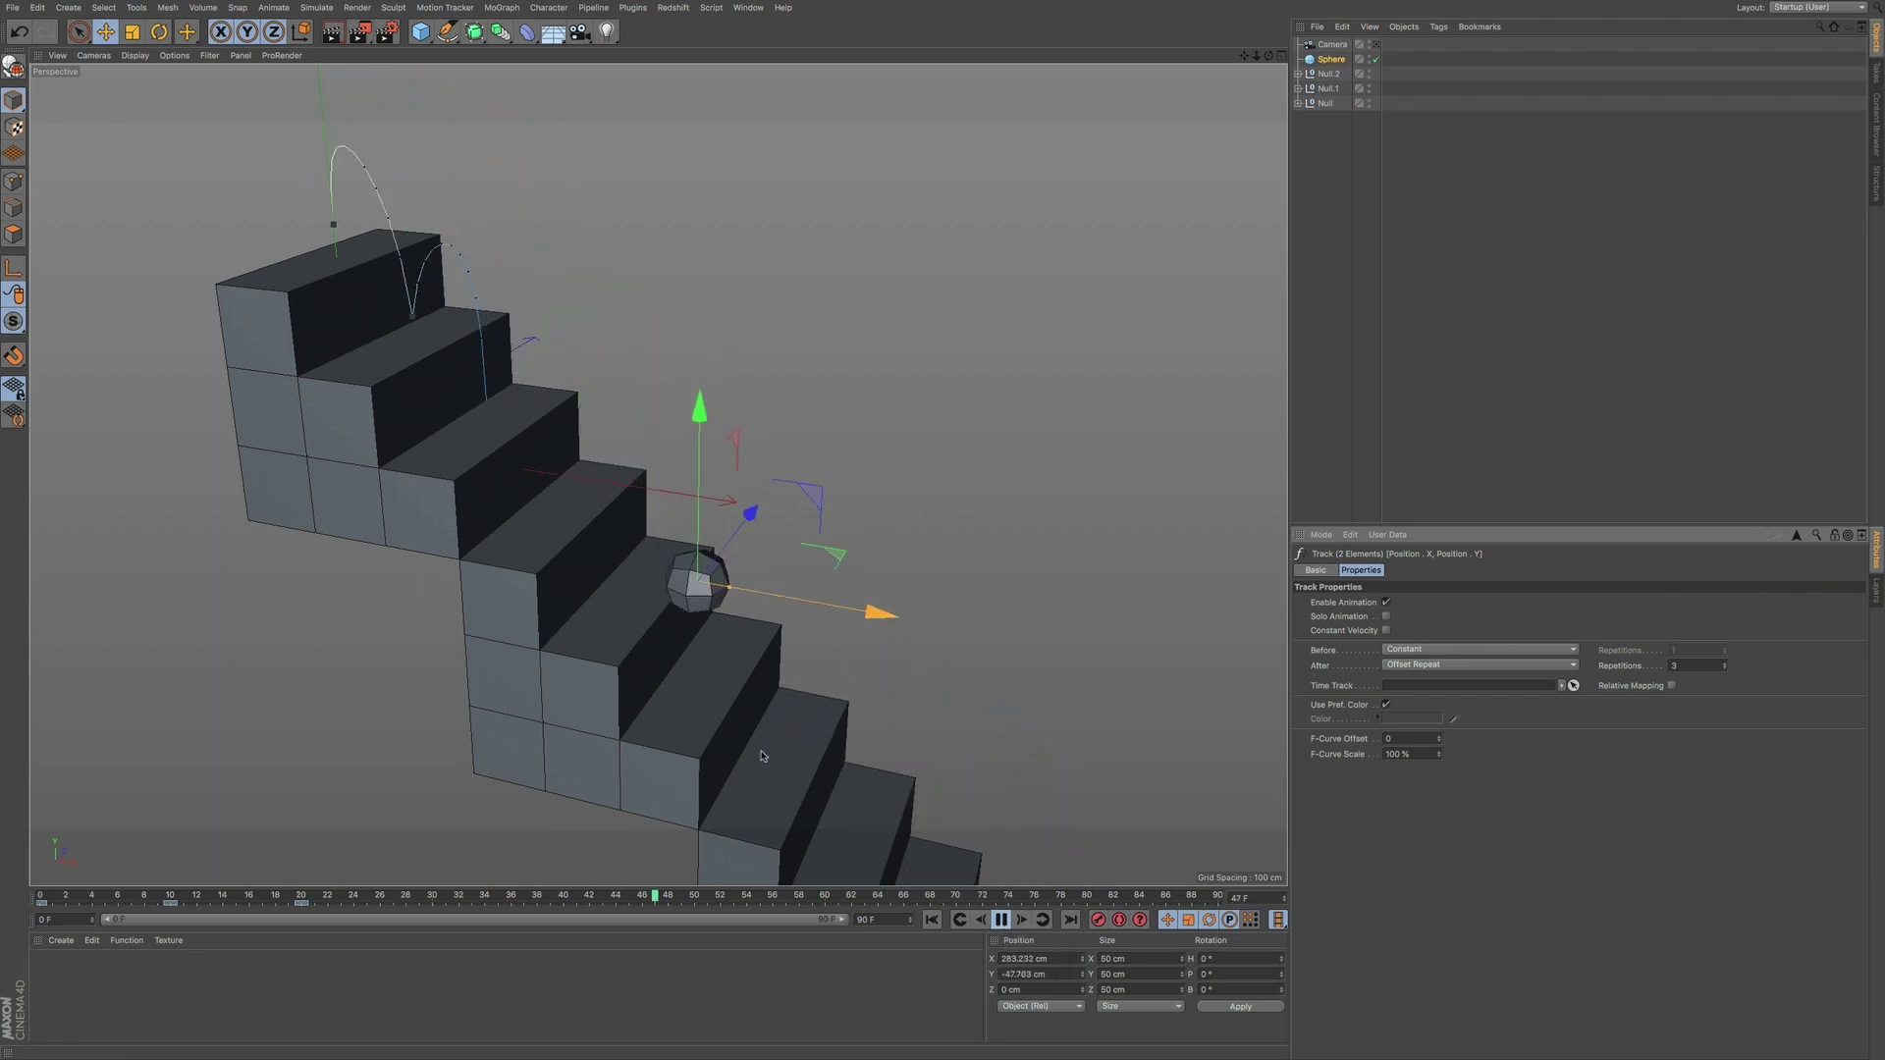
click(1003, 920)
click(934, 919)
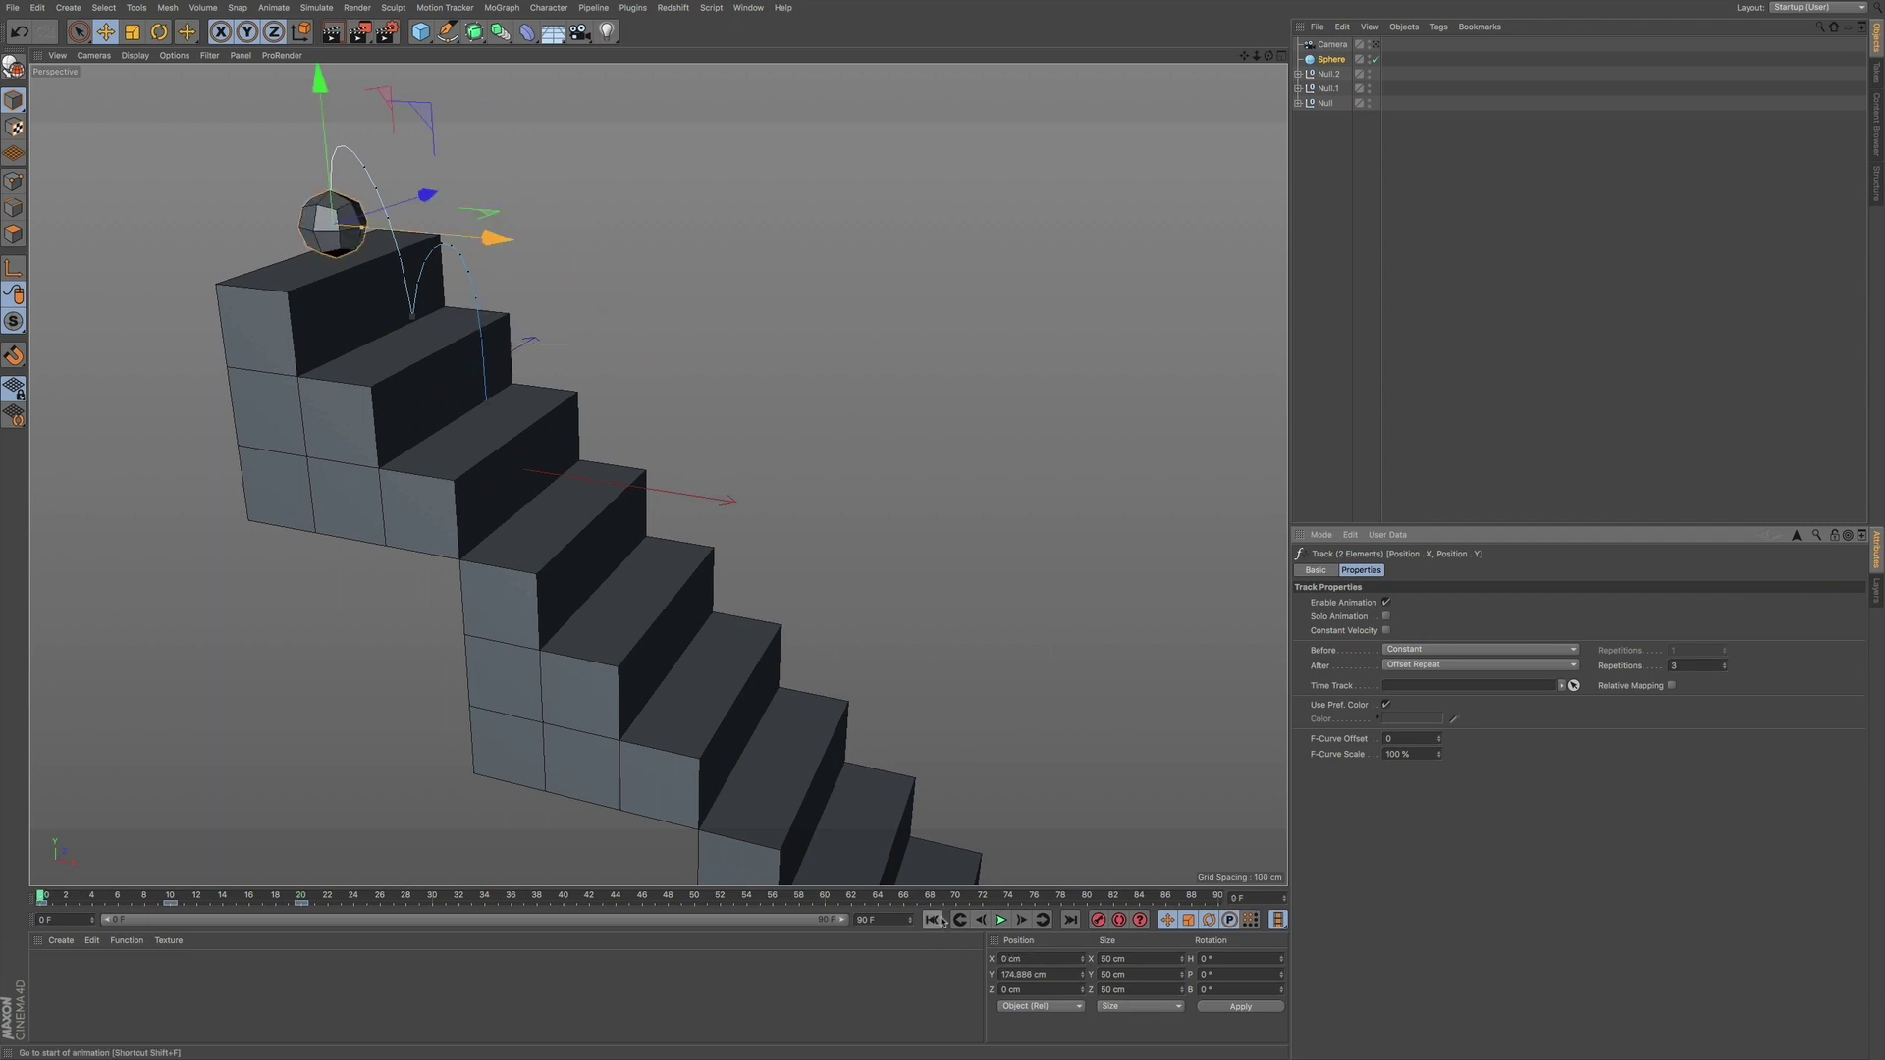
click(1332, 61)
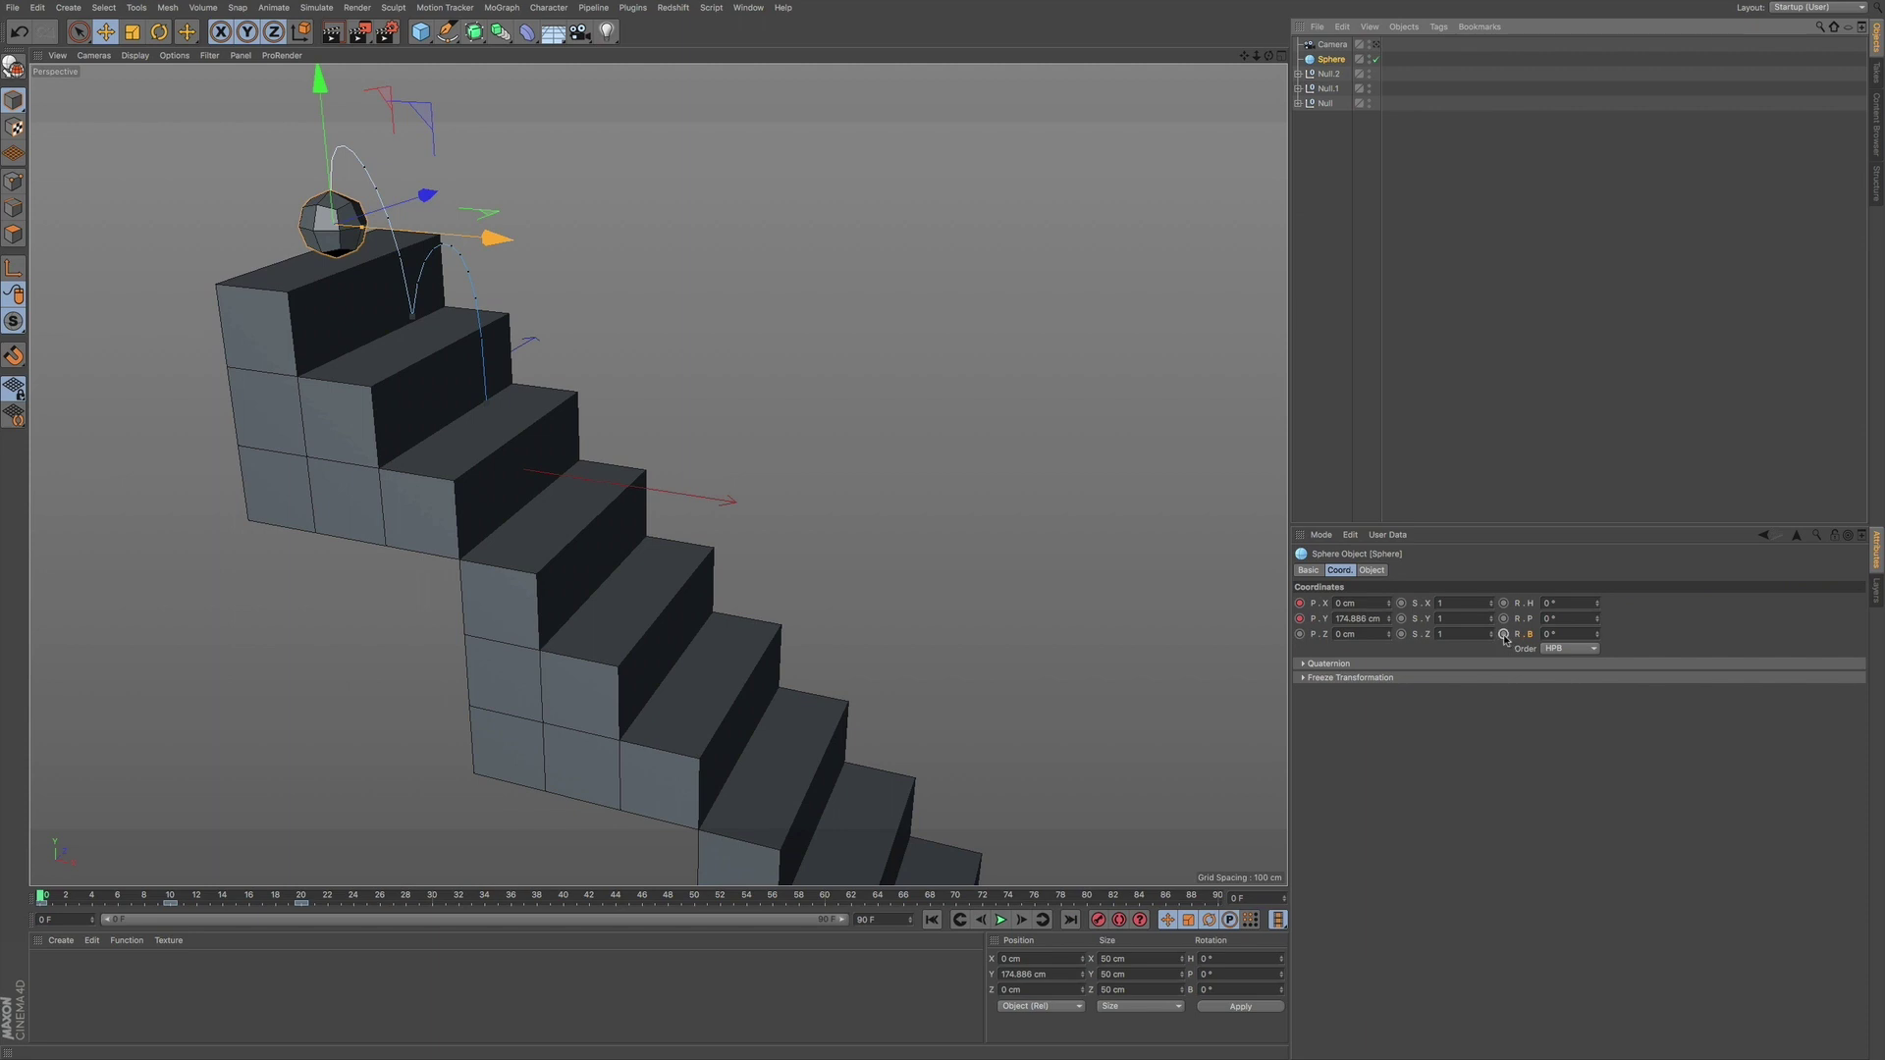
Key the sphere's B rotation at frame 0, then key it at 90° at frame 20
click(1503, 635)
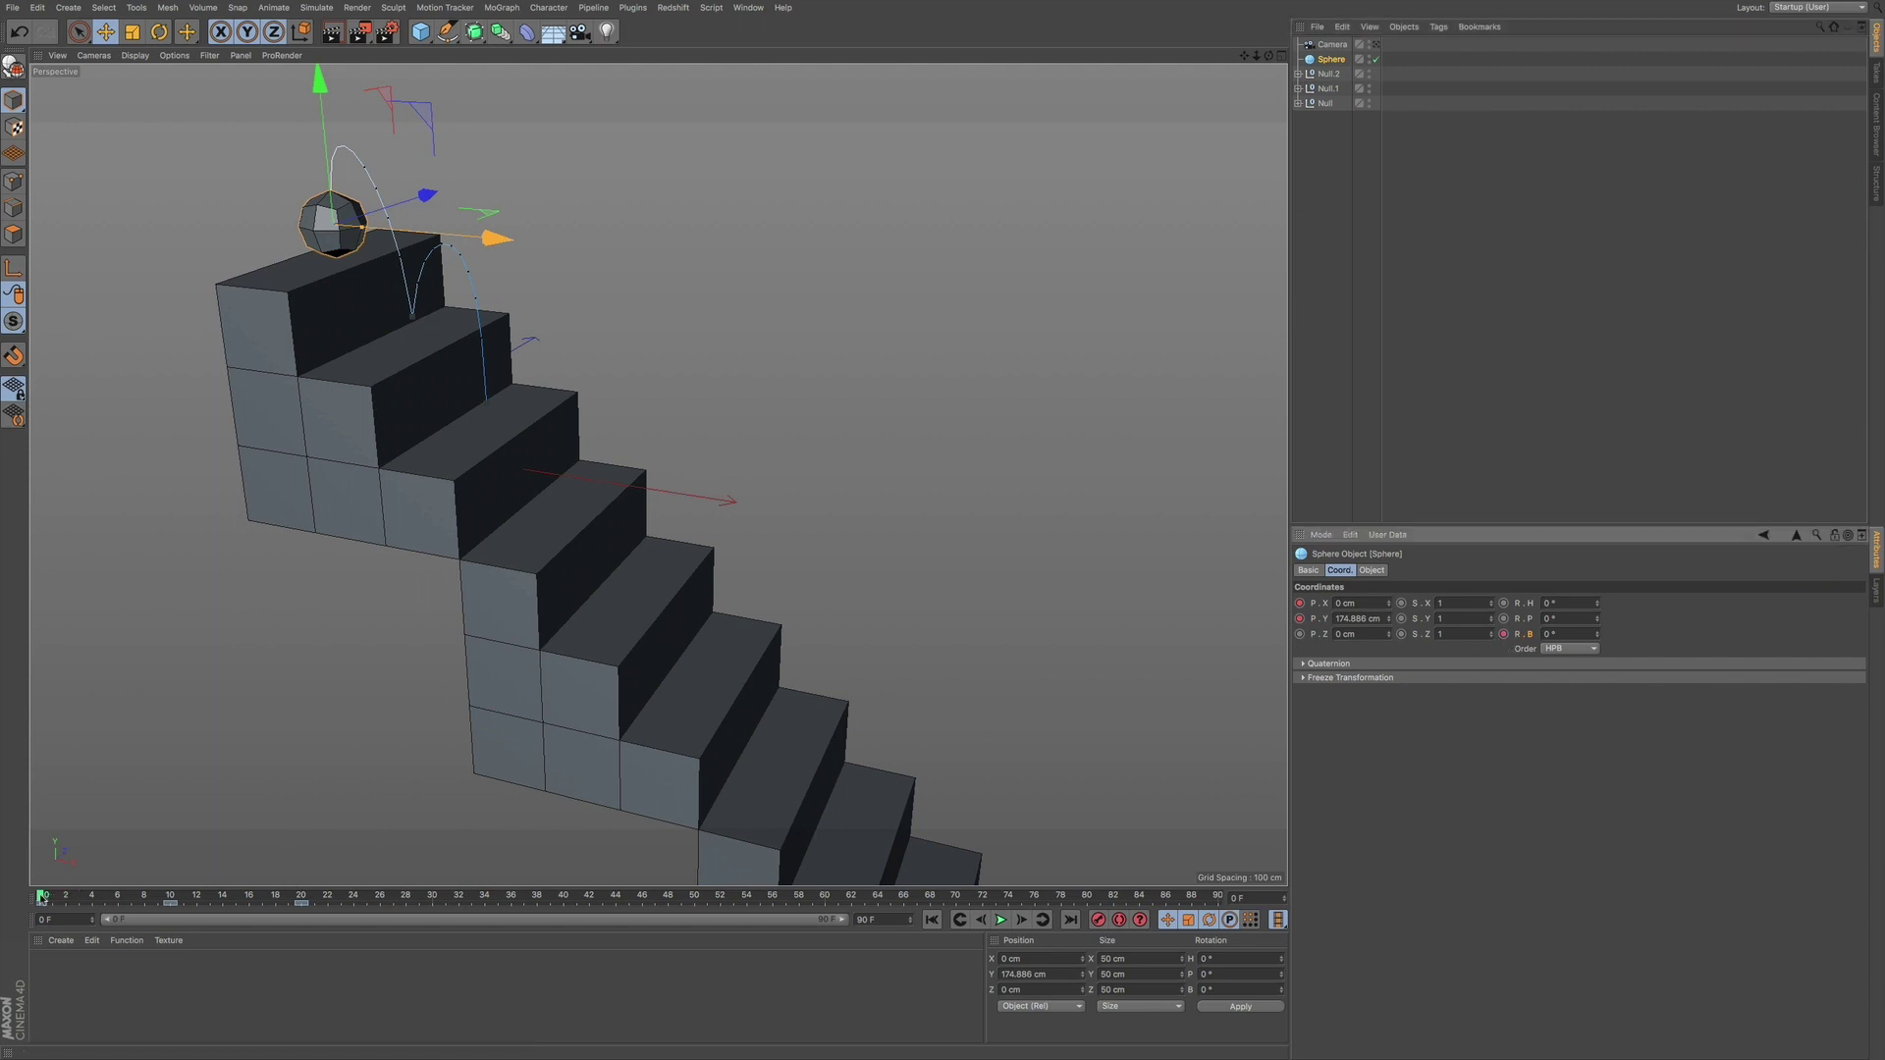
drag(41, 897, 301, 893)
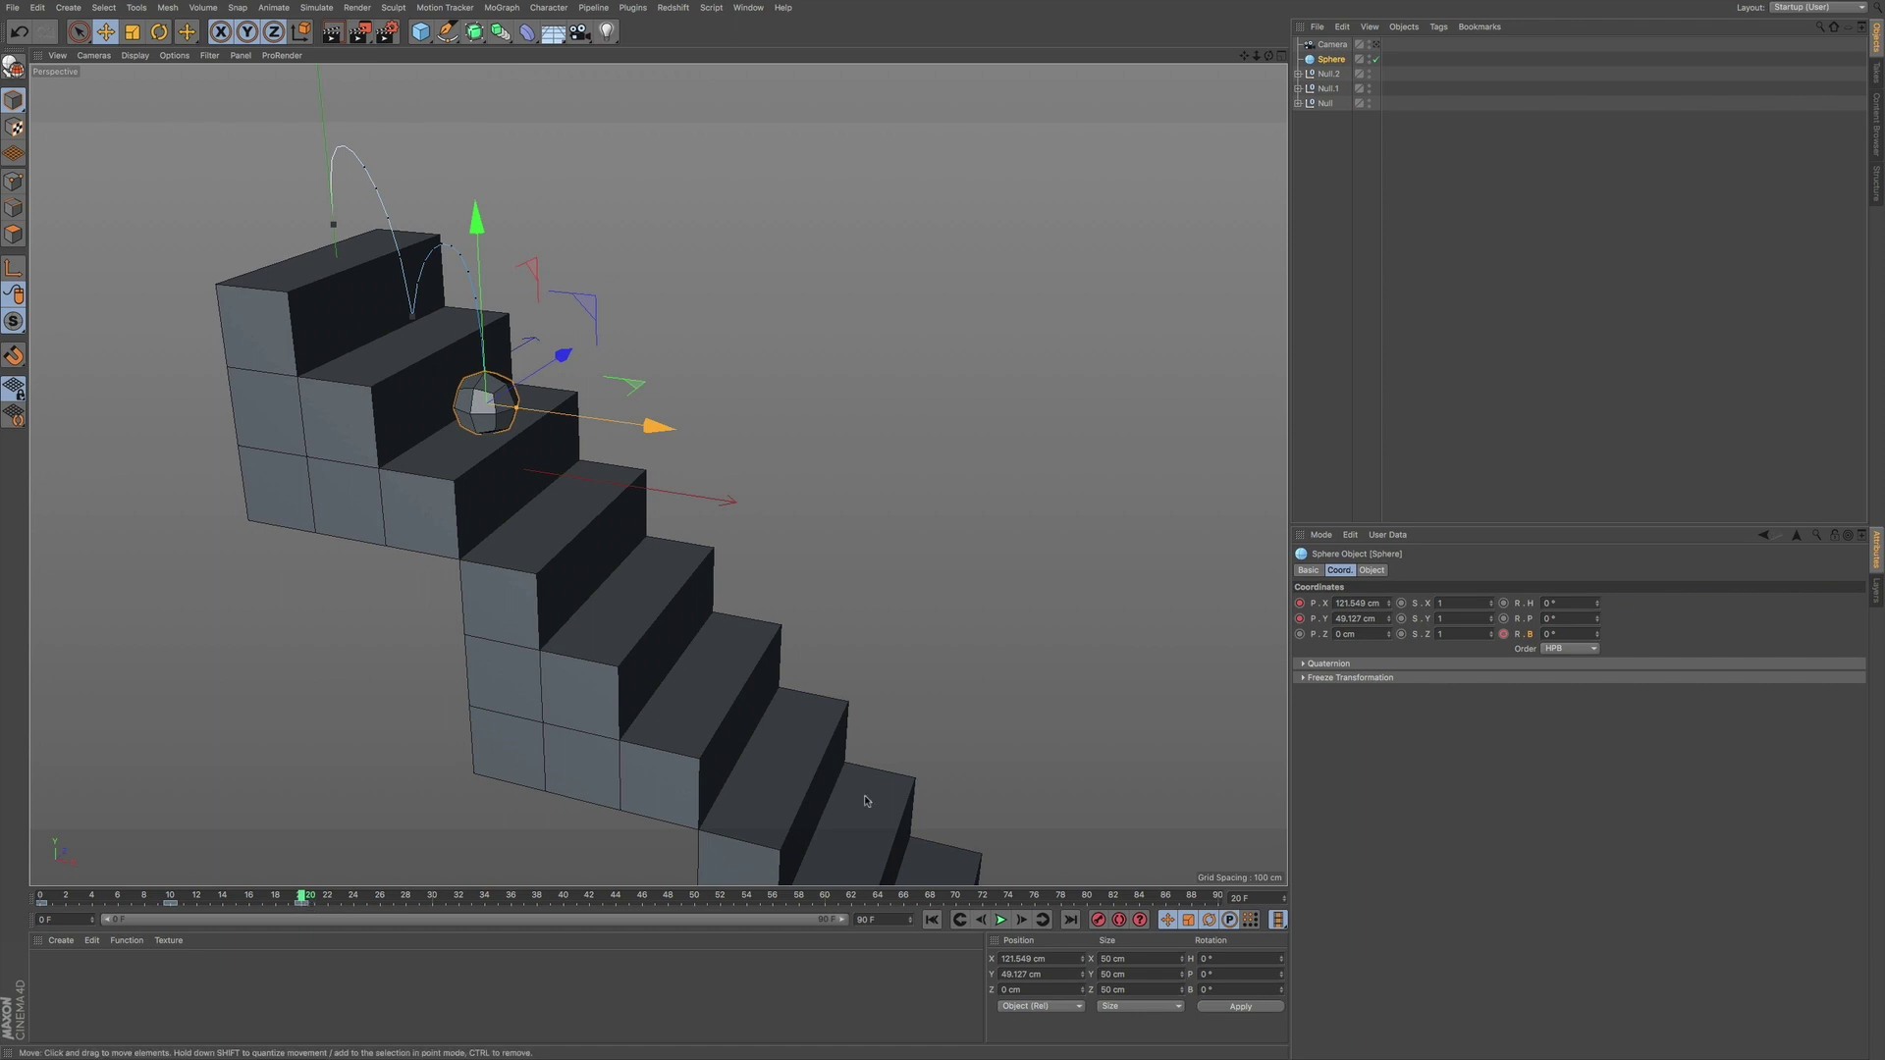
click(1553, 634)
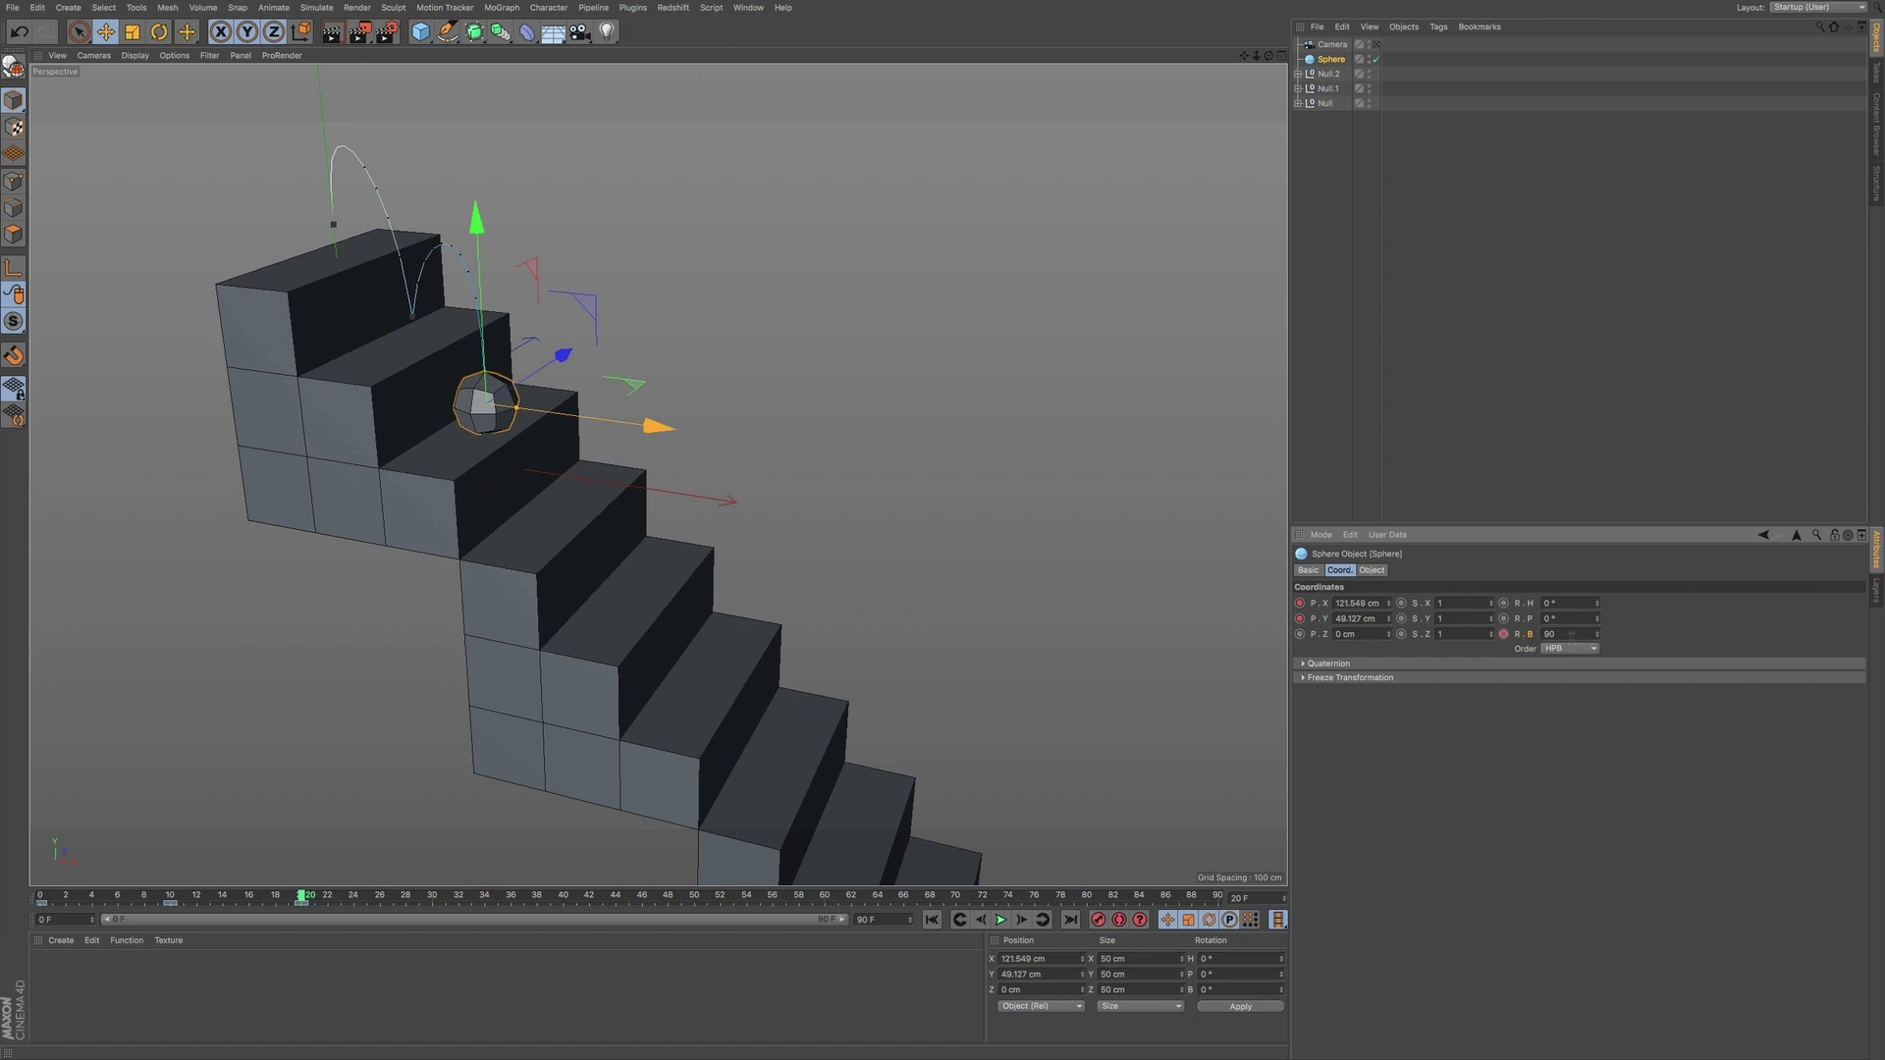
key(Return)
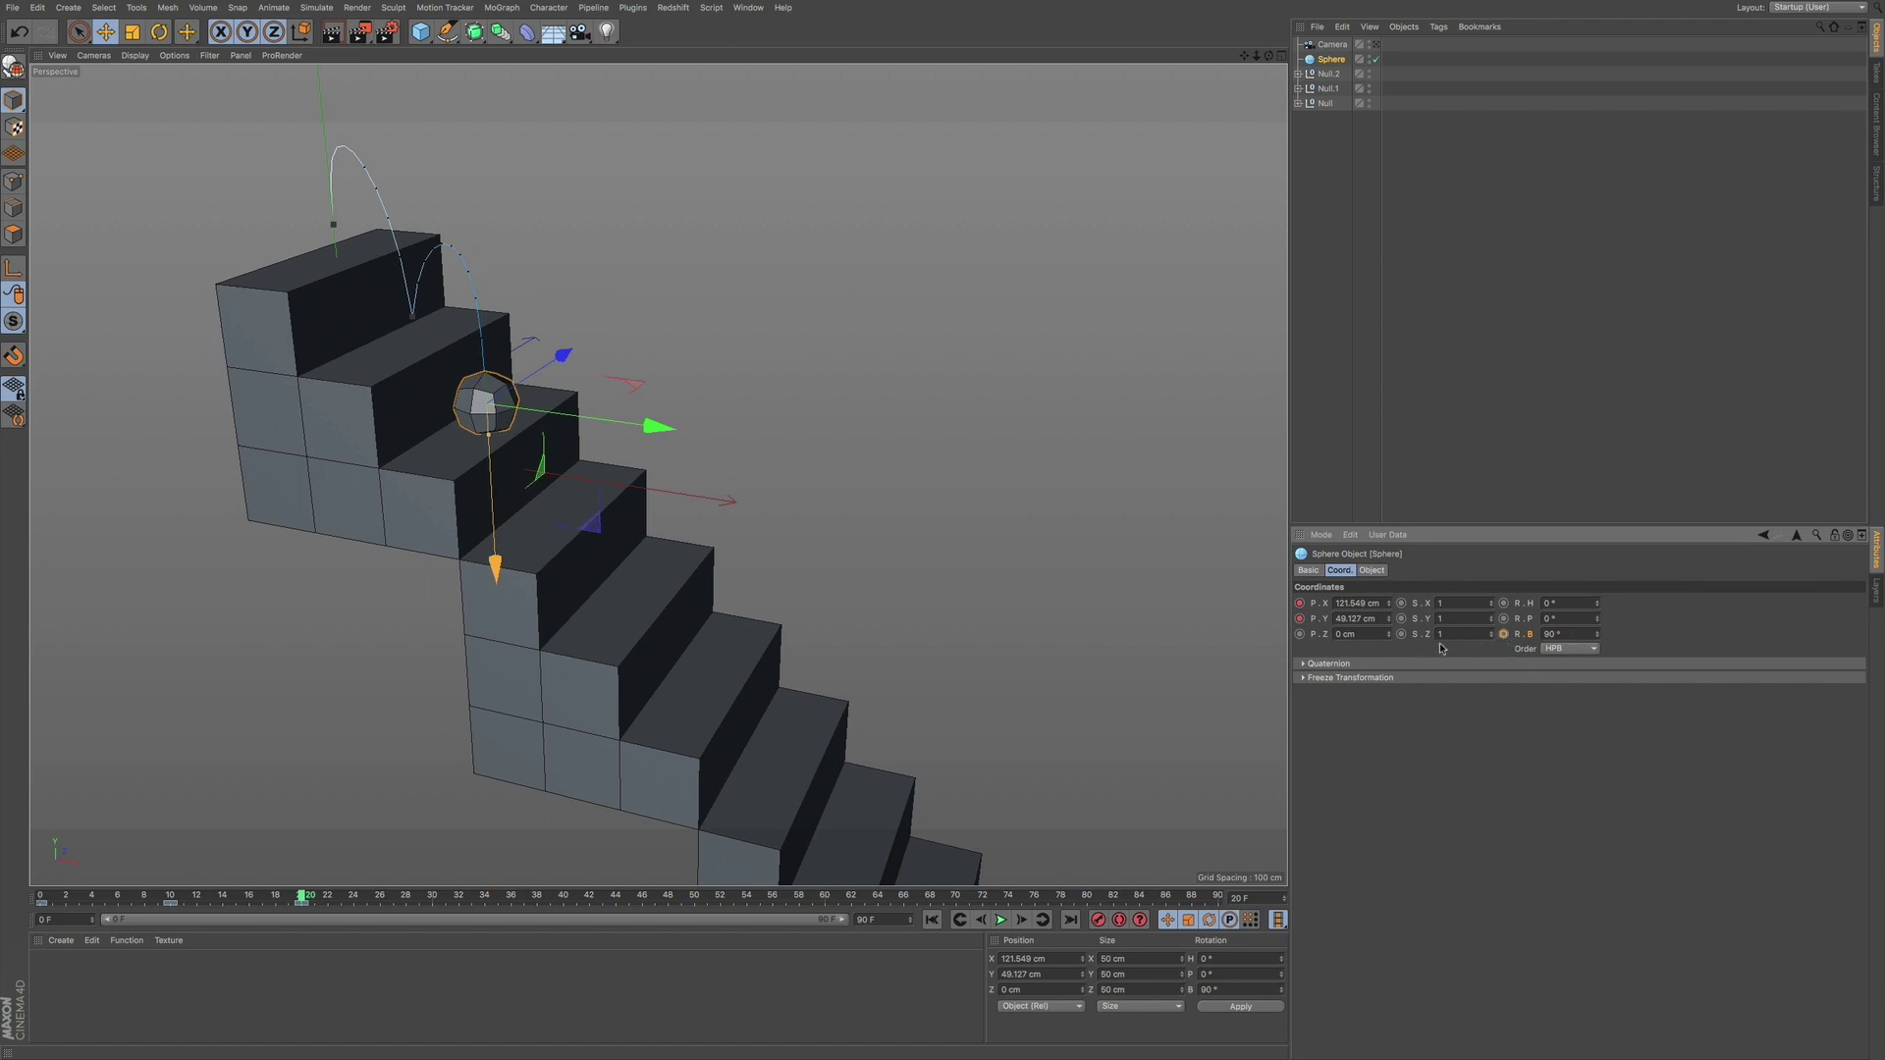
click(1503, 635)
Scrub and play the animation to preview the turning bounce, then rewind to frame 0
drag(301, 895, 41, 889)
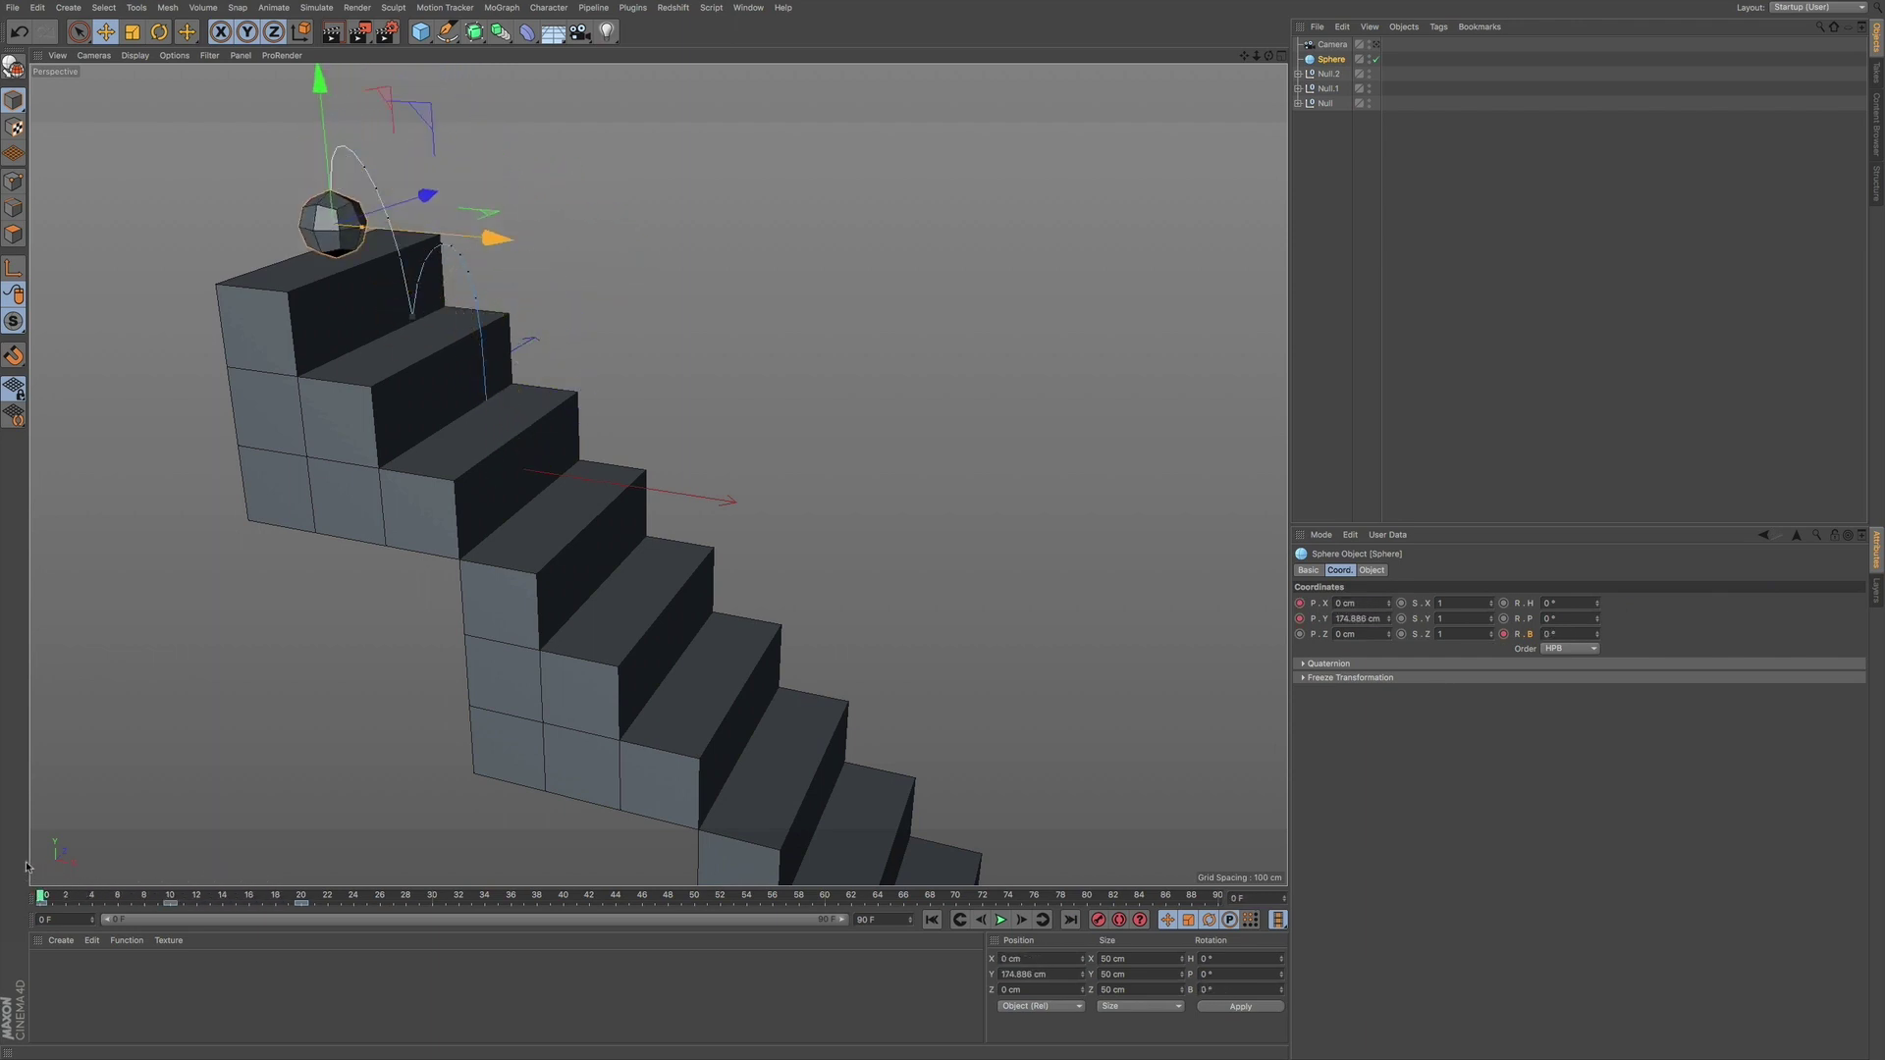
click(998, 921)
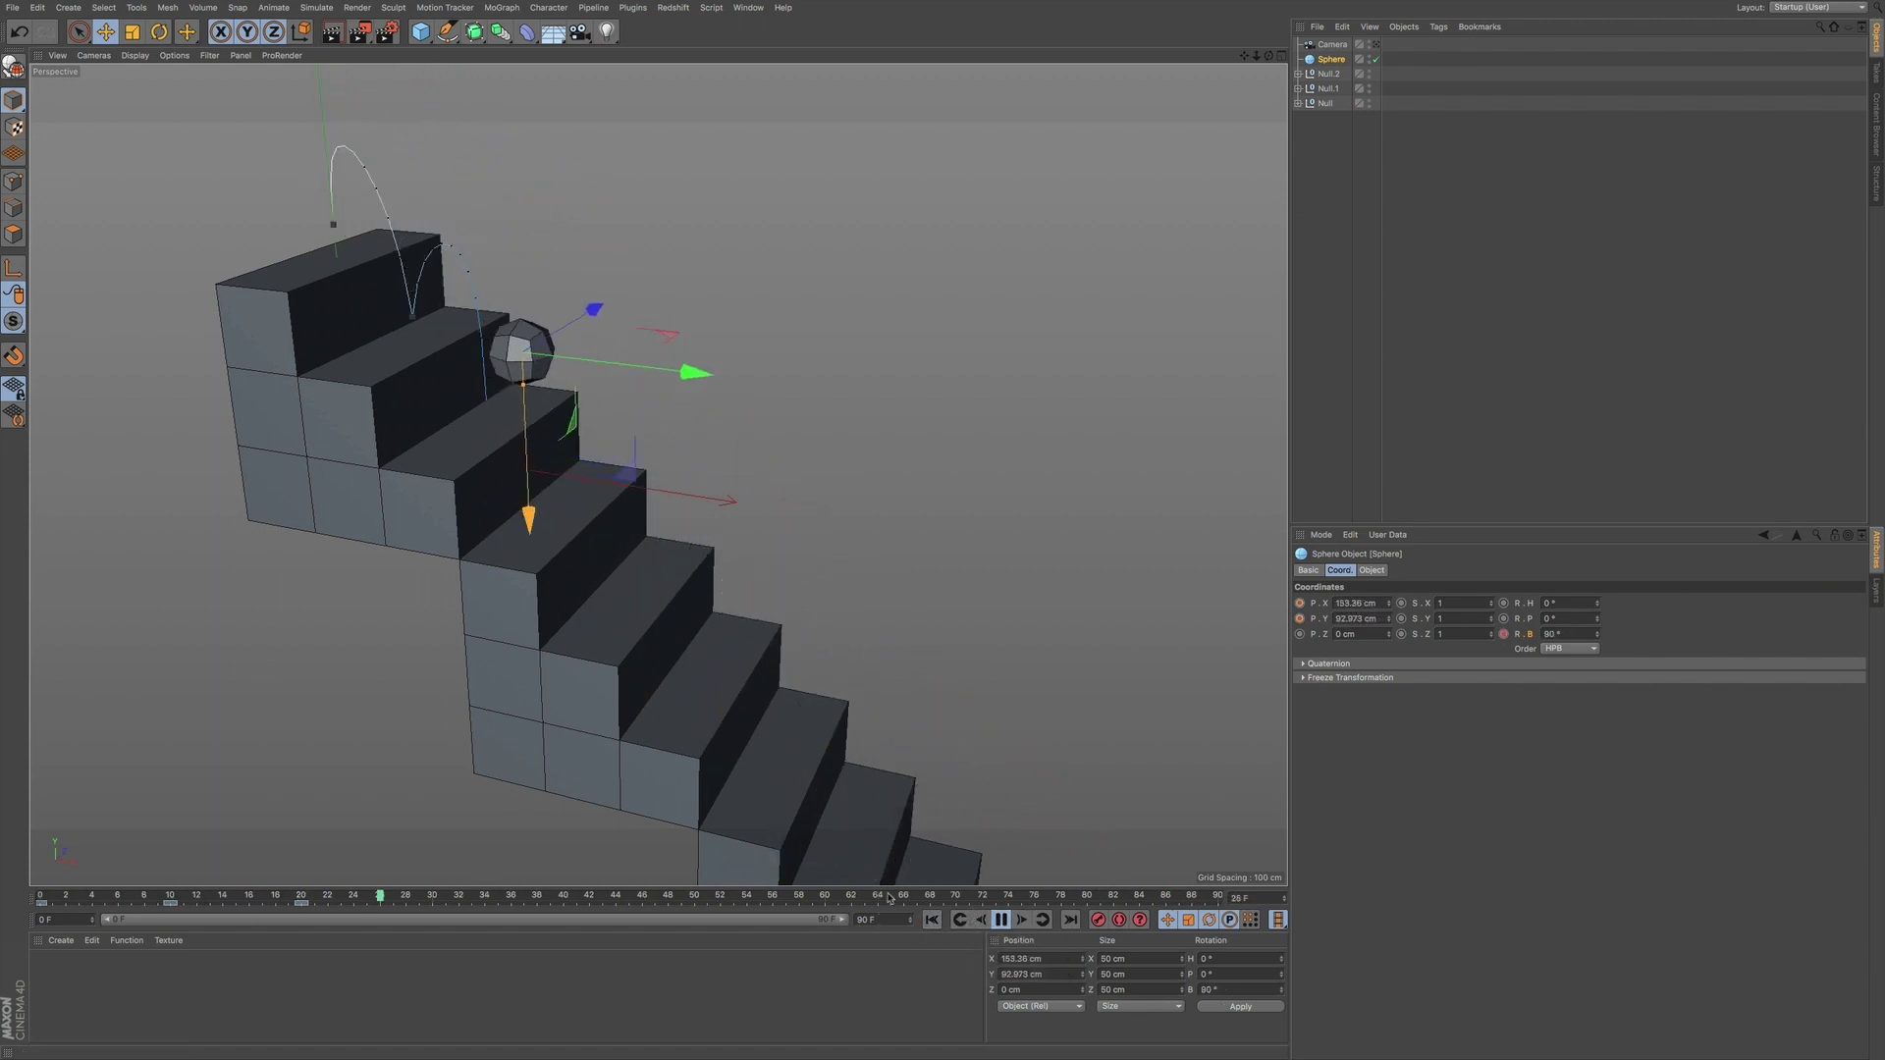
click(999, 922)
click(931, 920)
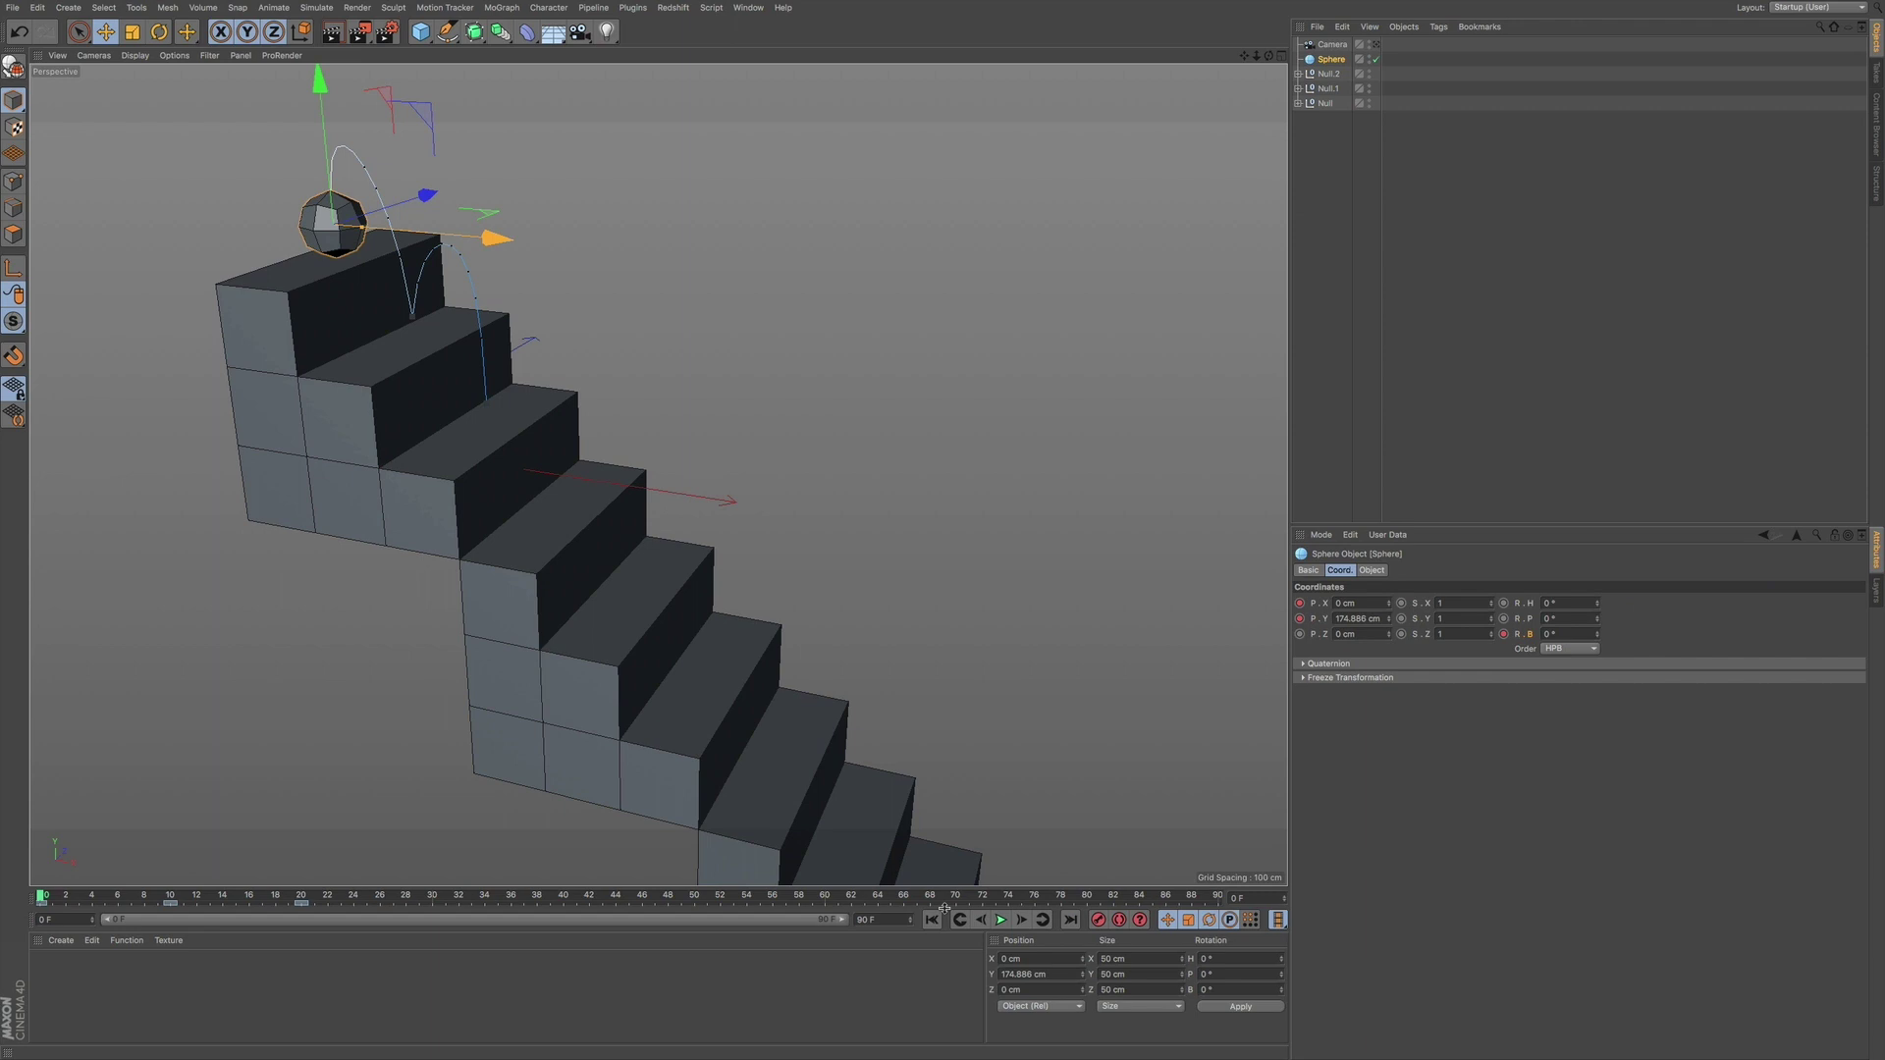
Make the sphere's Rotation.B keys linear and set its After behaviour to Continue
key(shift+F3)
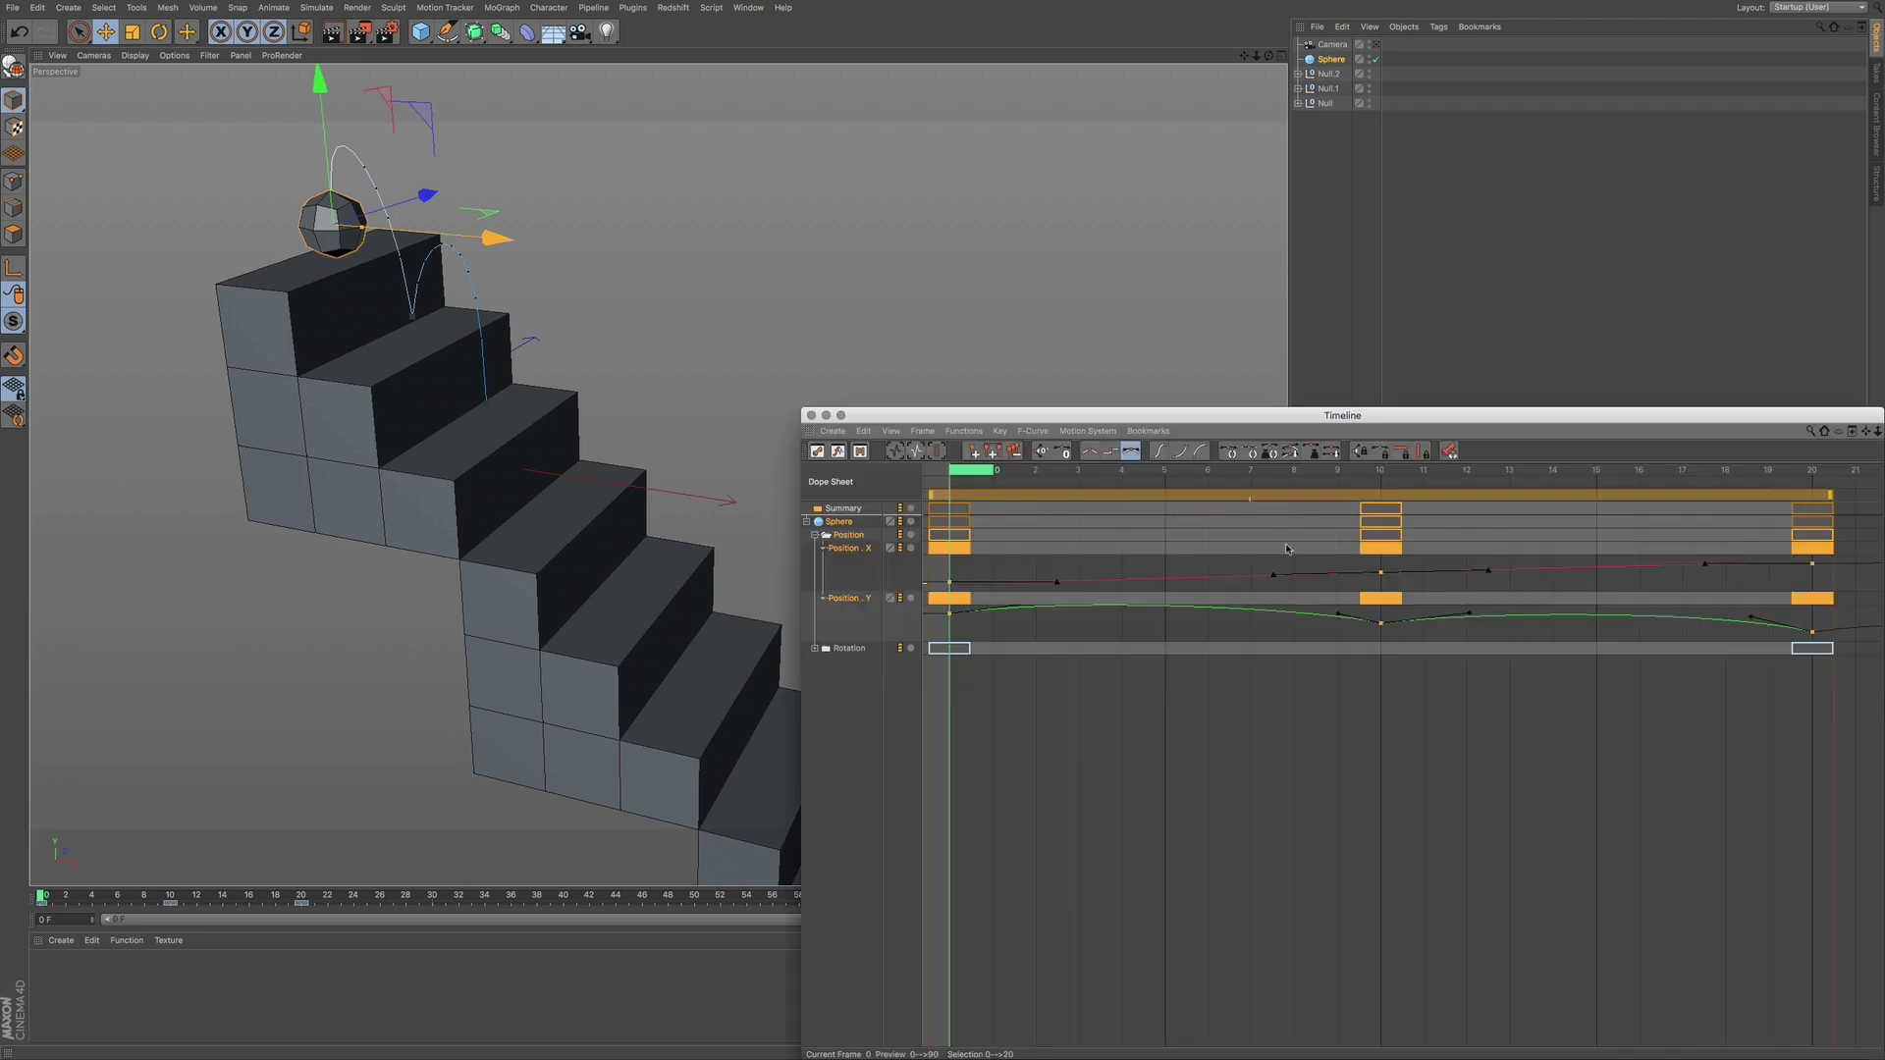
drag(1485, 425, 867, 282)
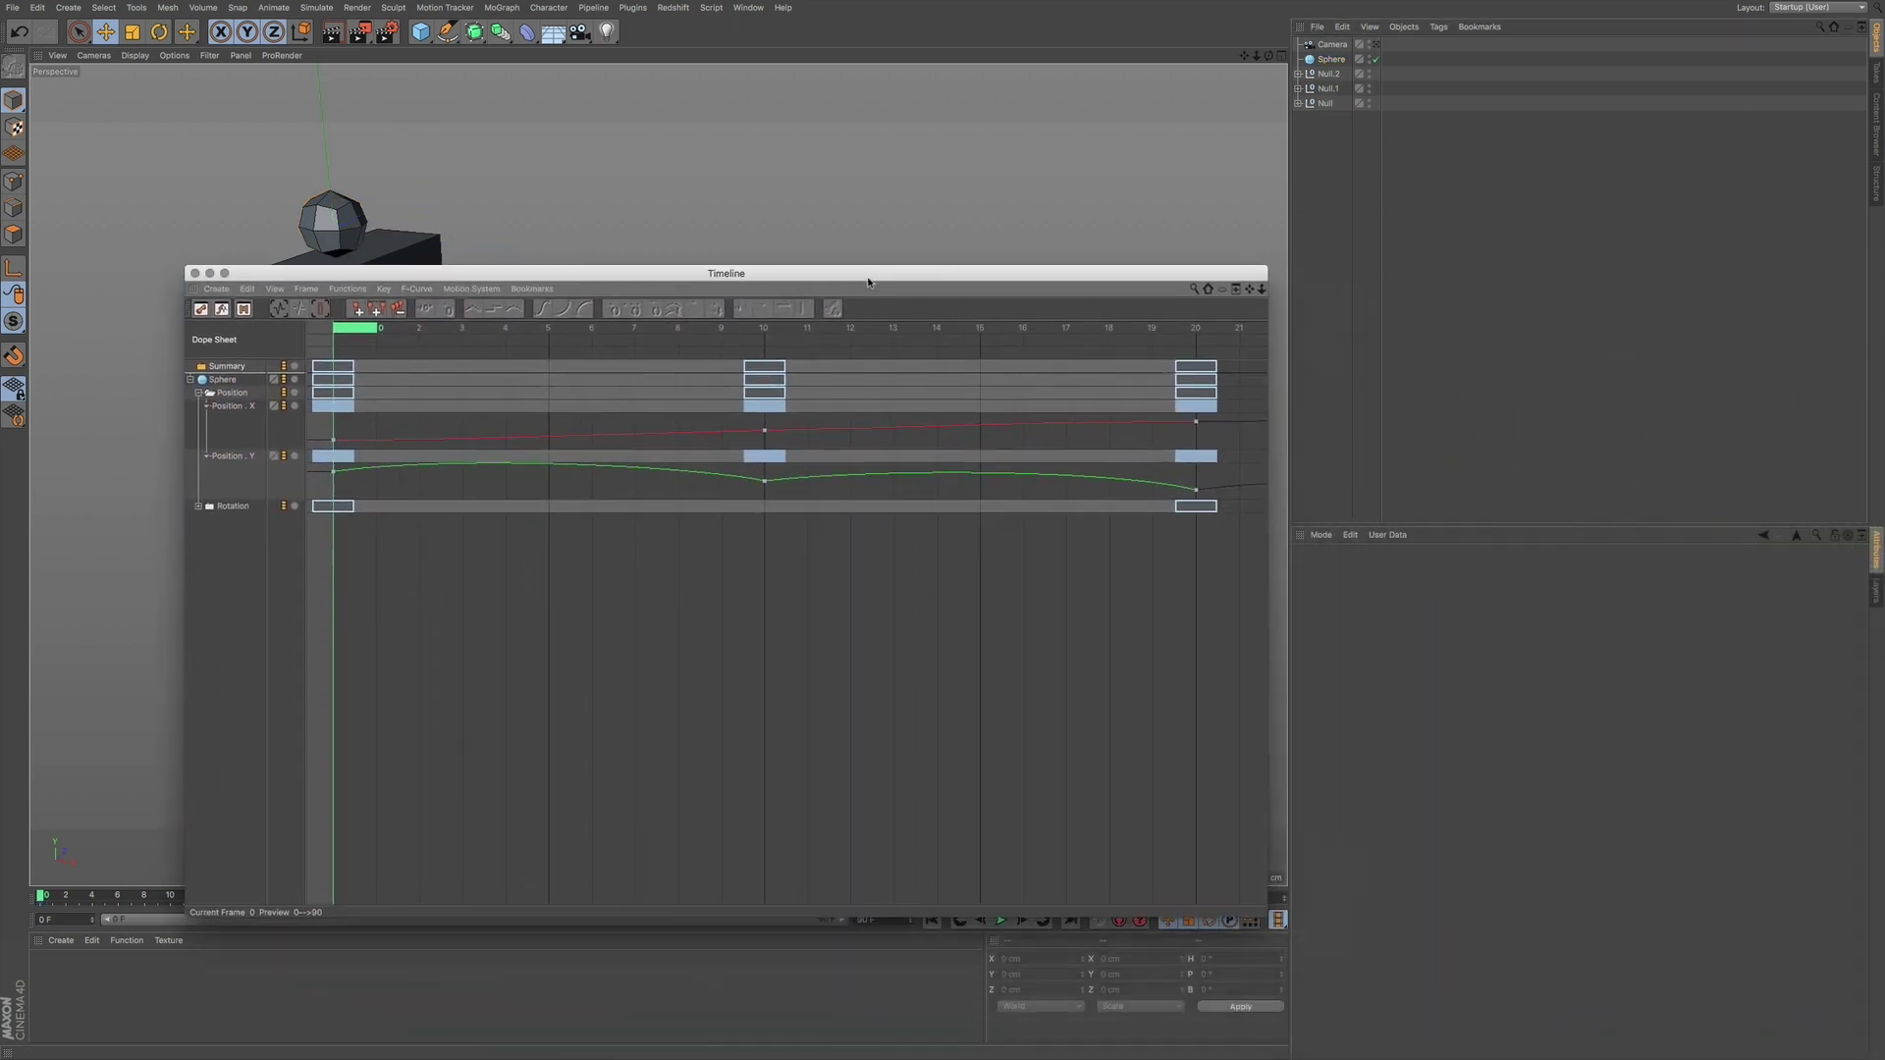
click(198, 507)
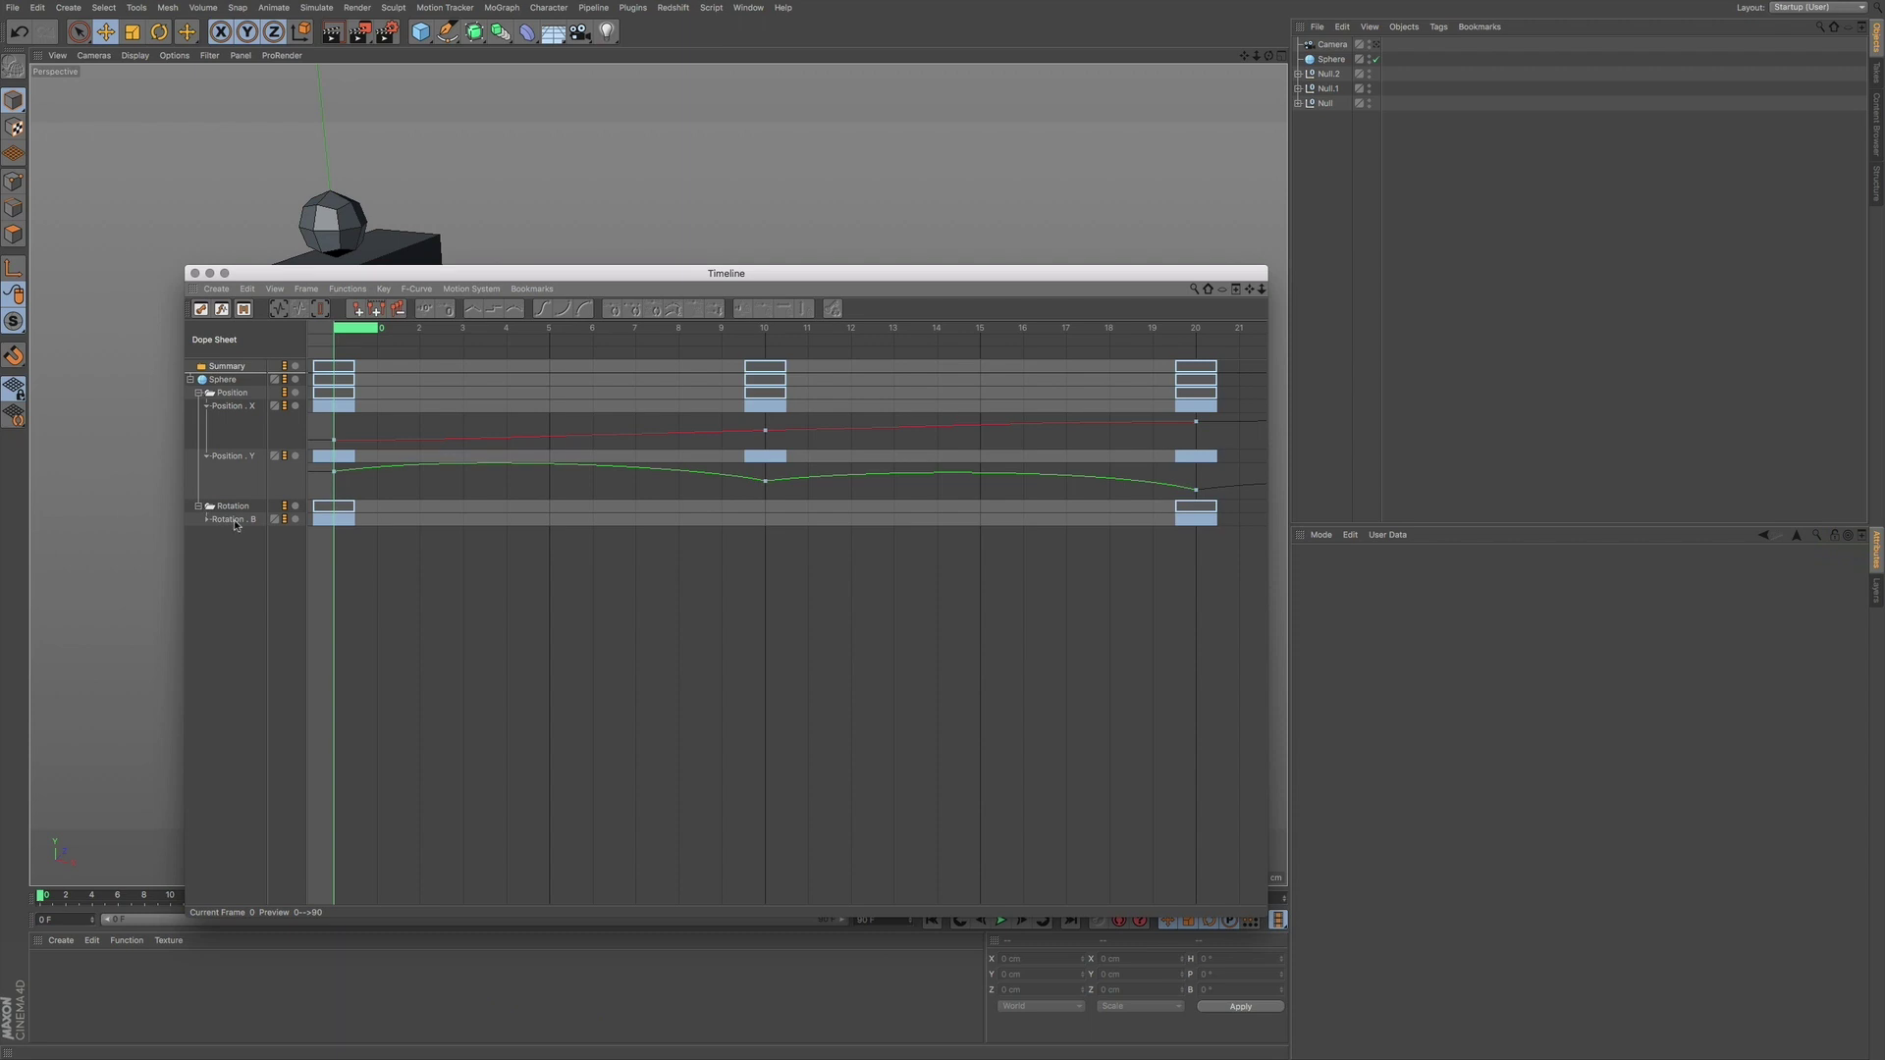
click(238, 522)
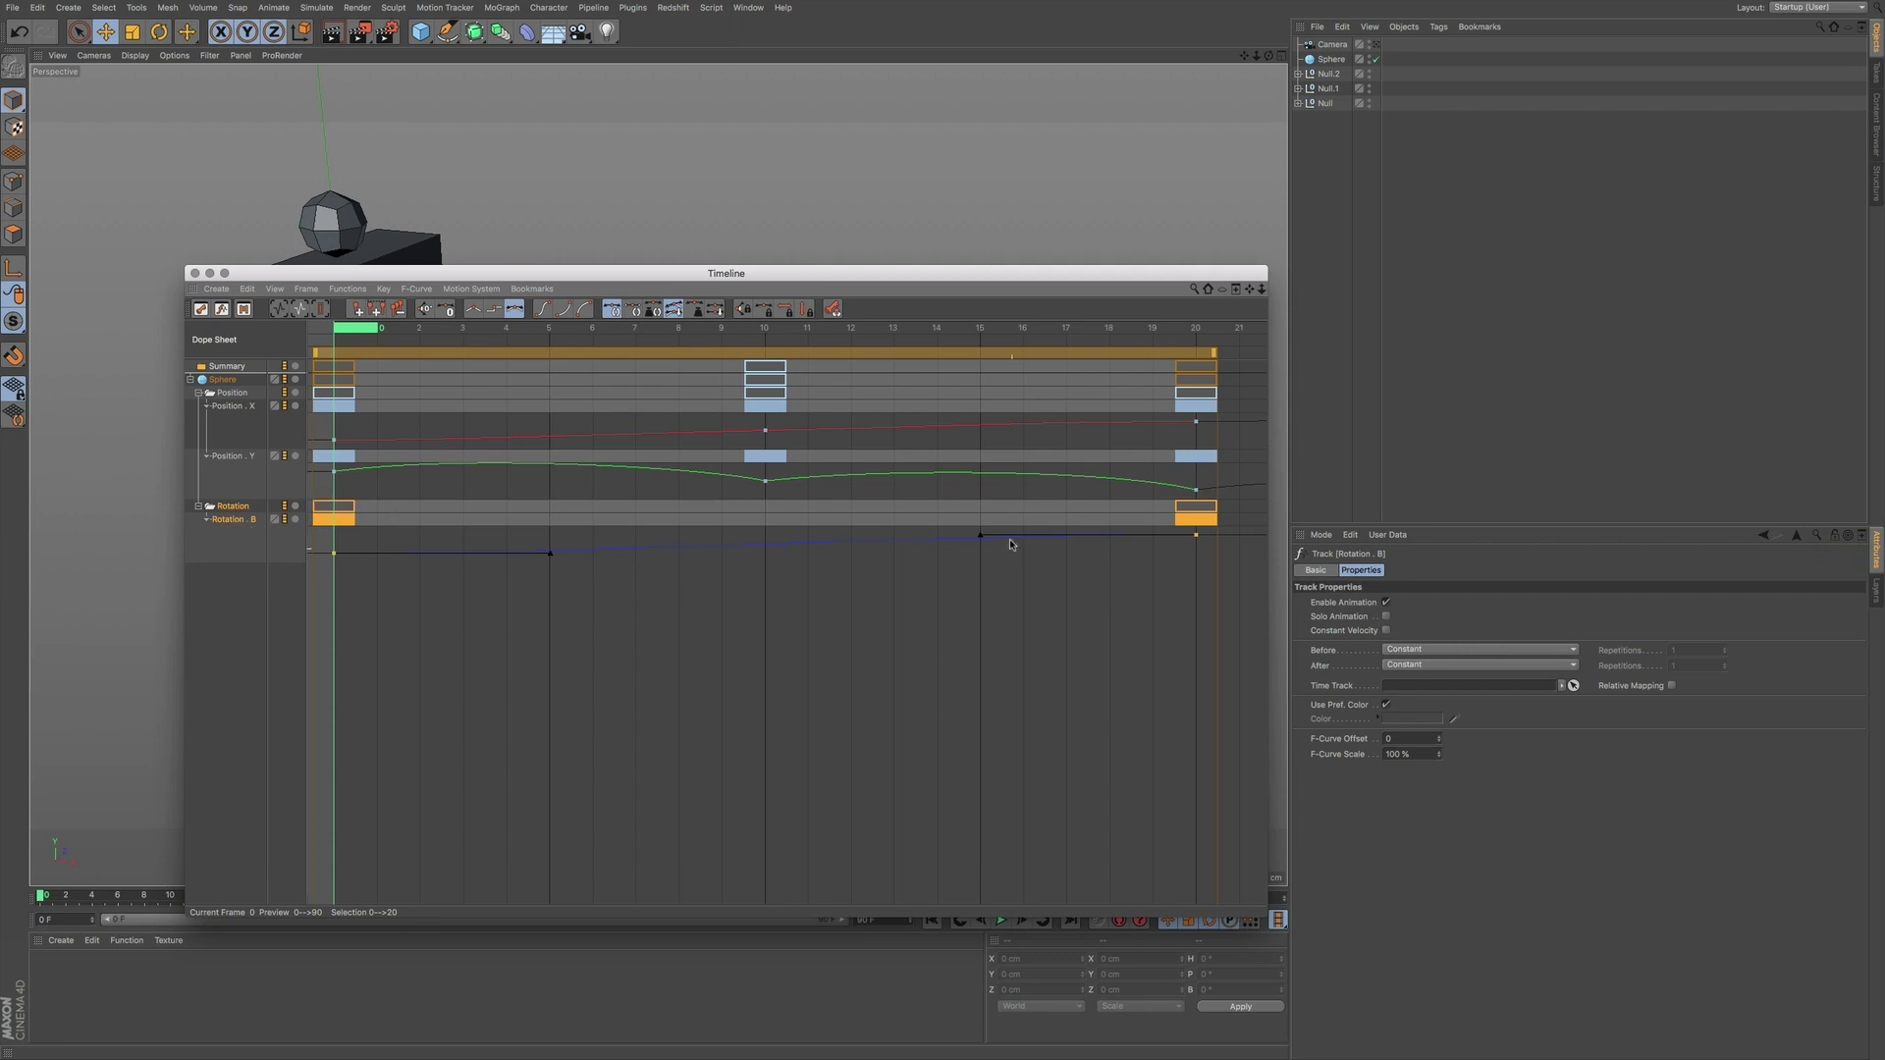
drag(1193, 277, 1173, 277)
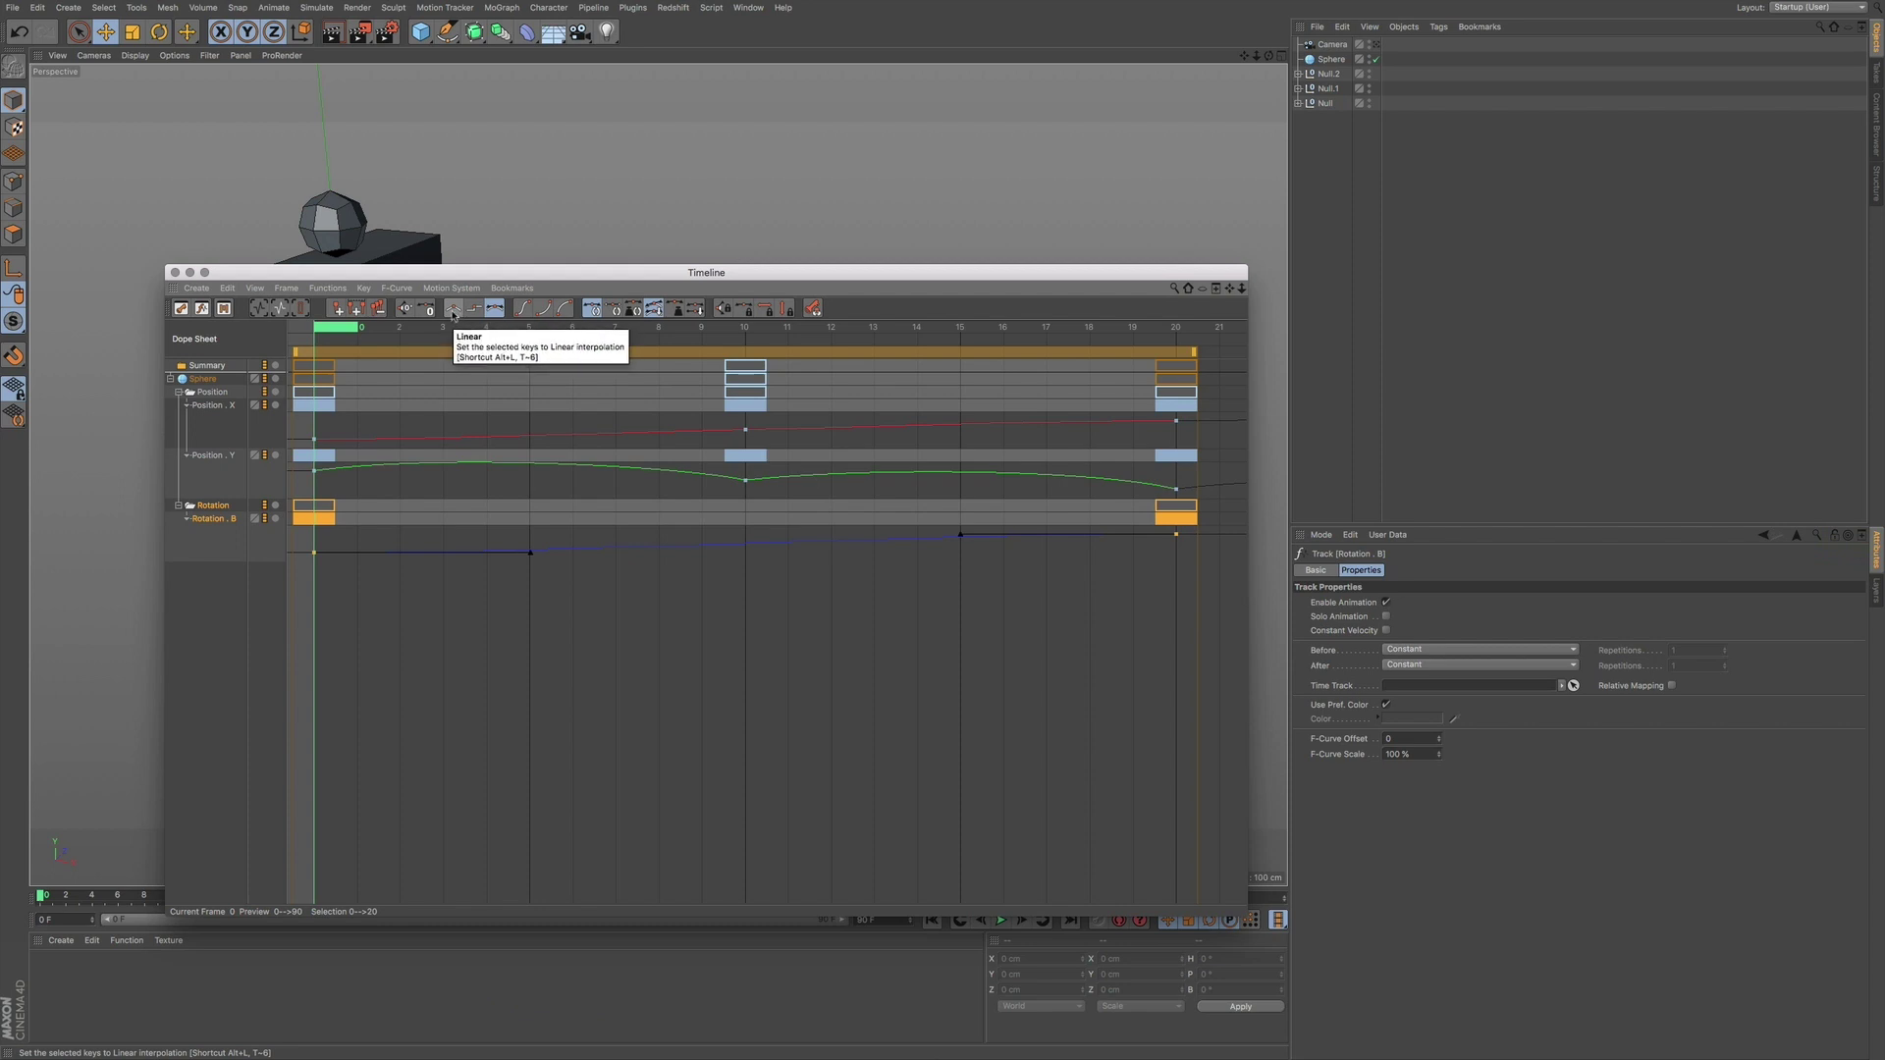
click(454, 310)
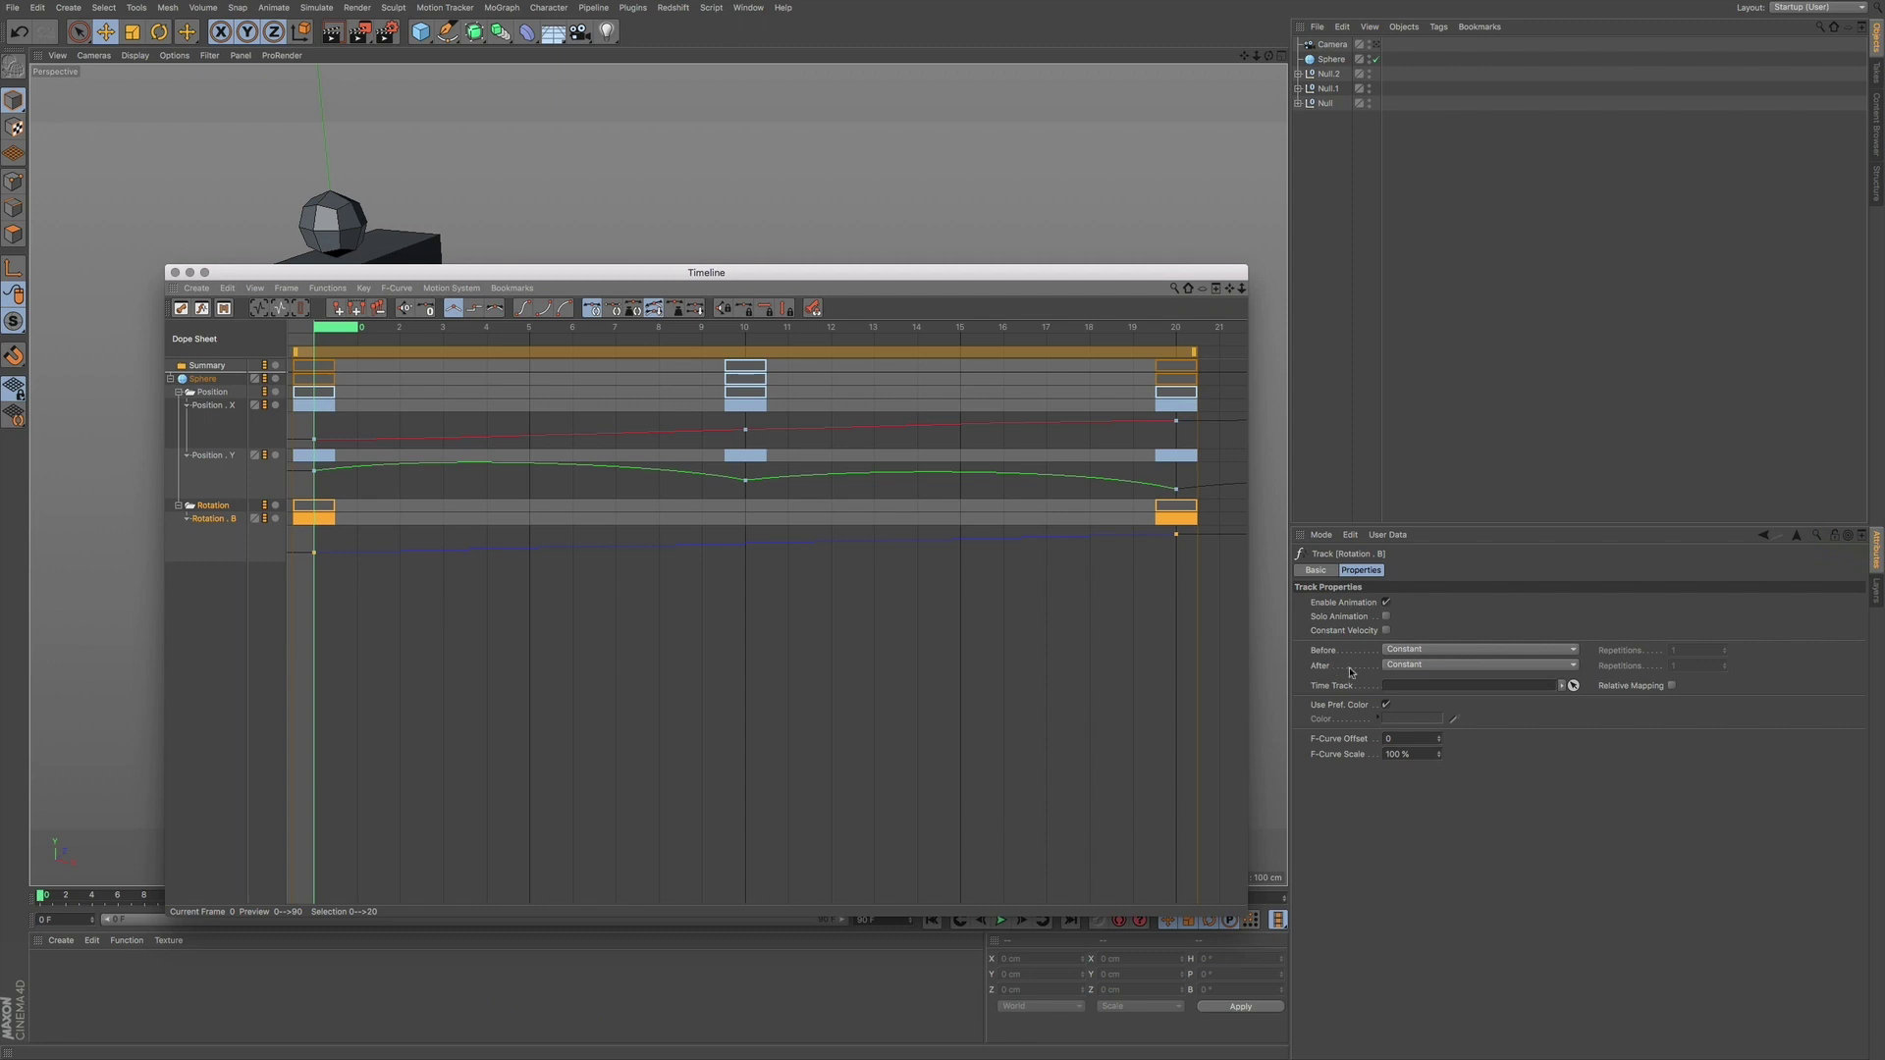
click(1403, 666)
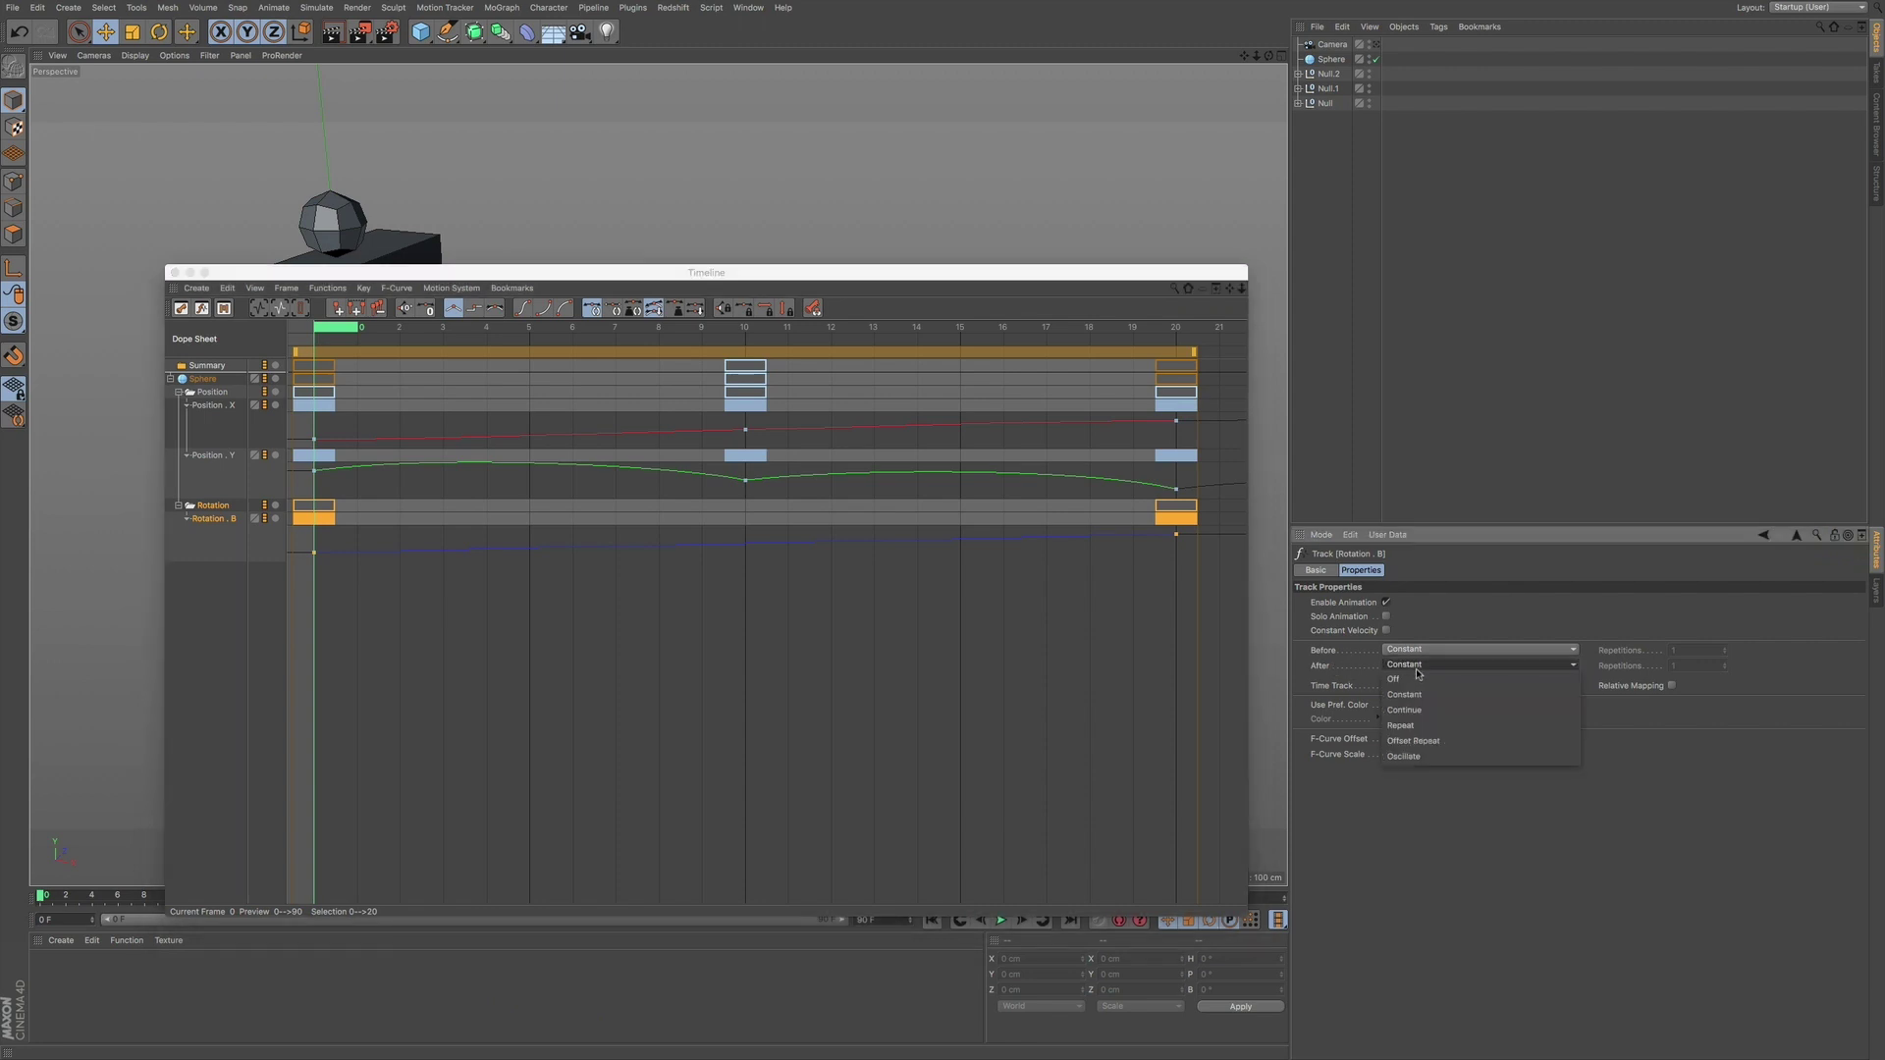
click(1419, 708)
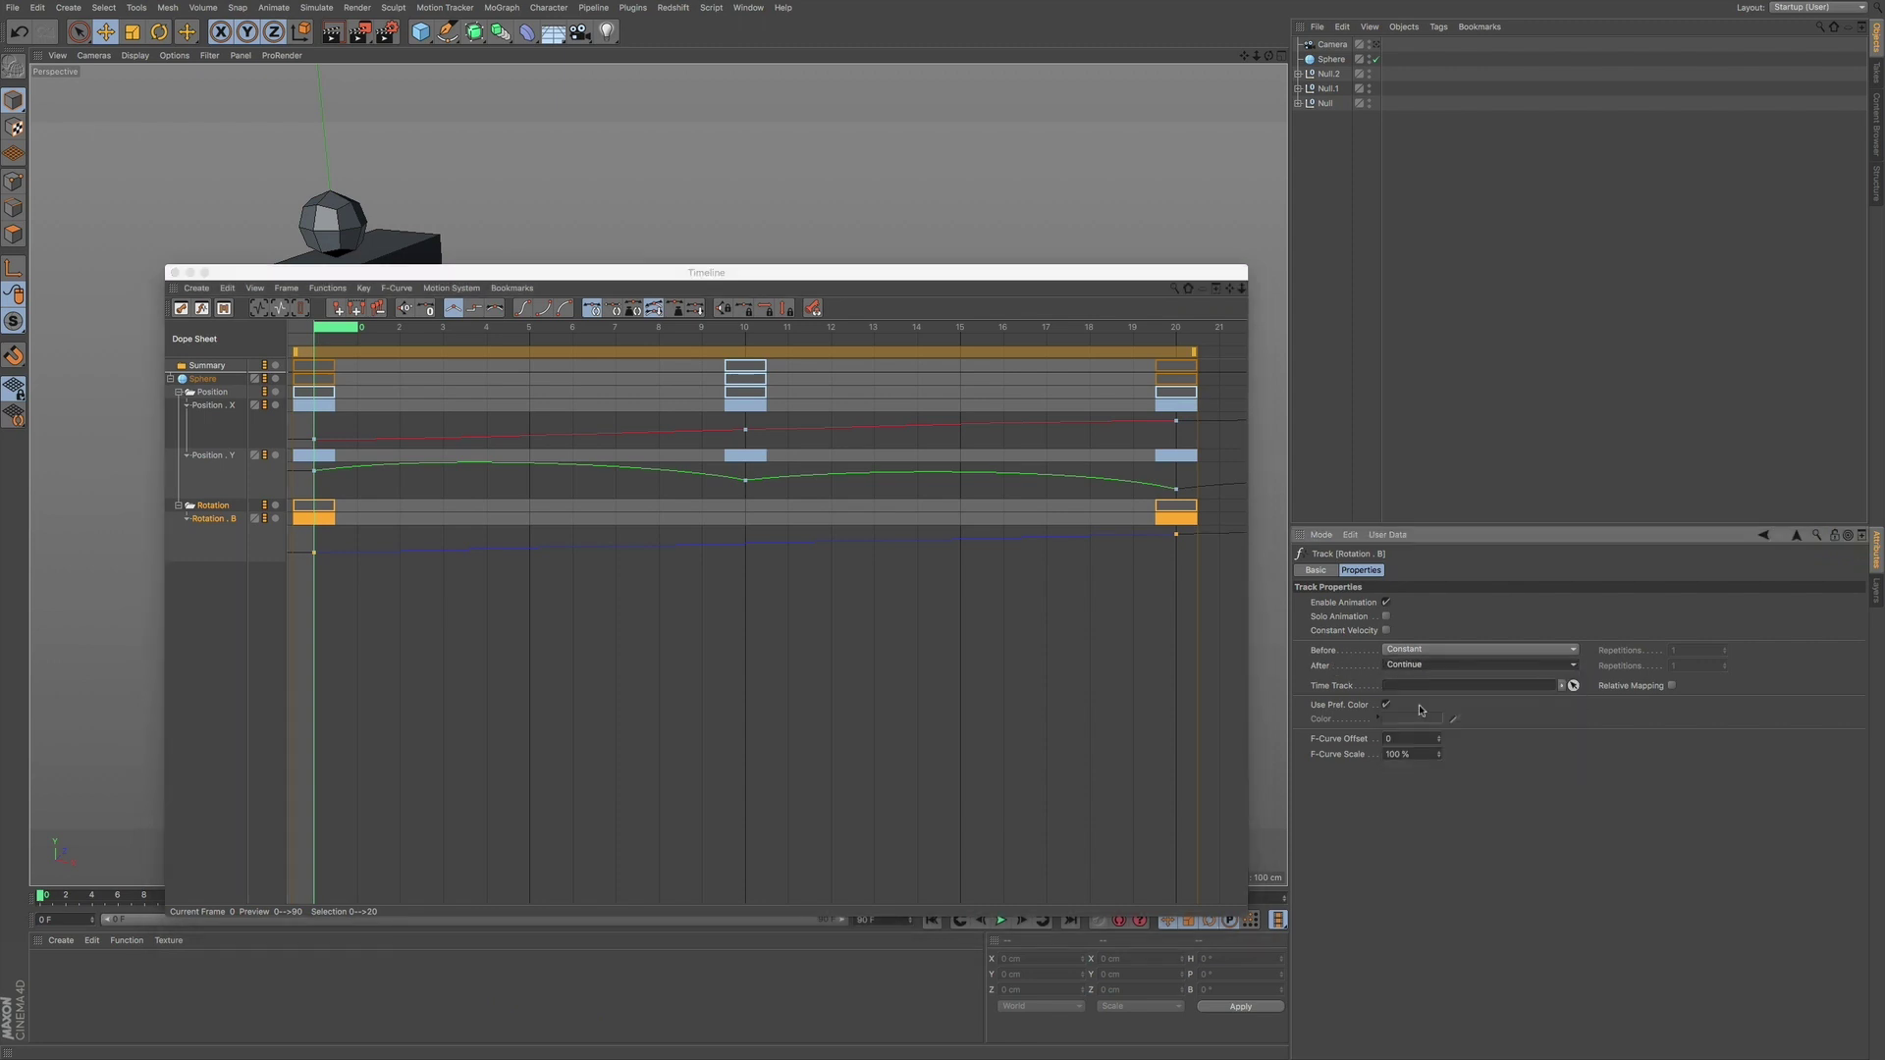
Close the Timeline, play the looped animation, then rewind to frame 0
click(176, 273)
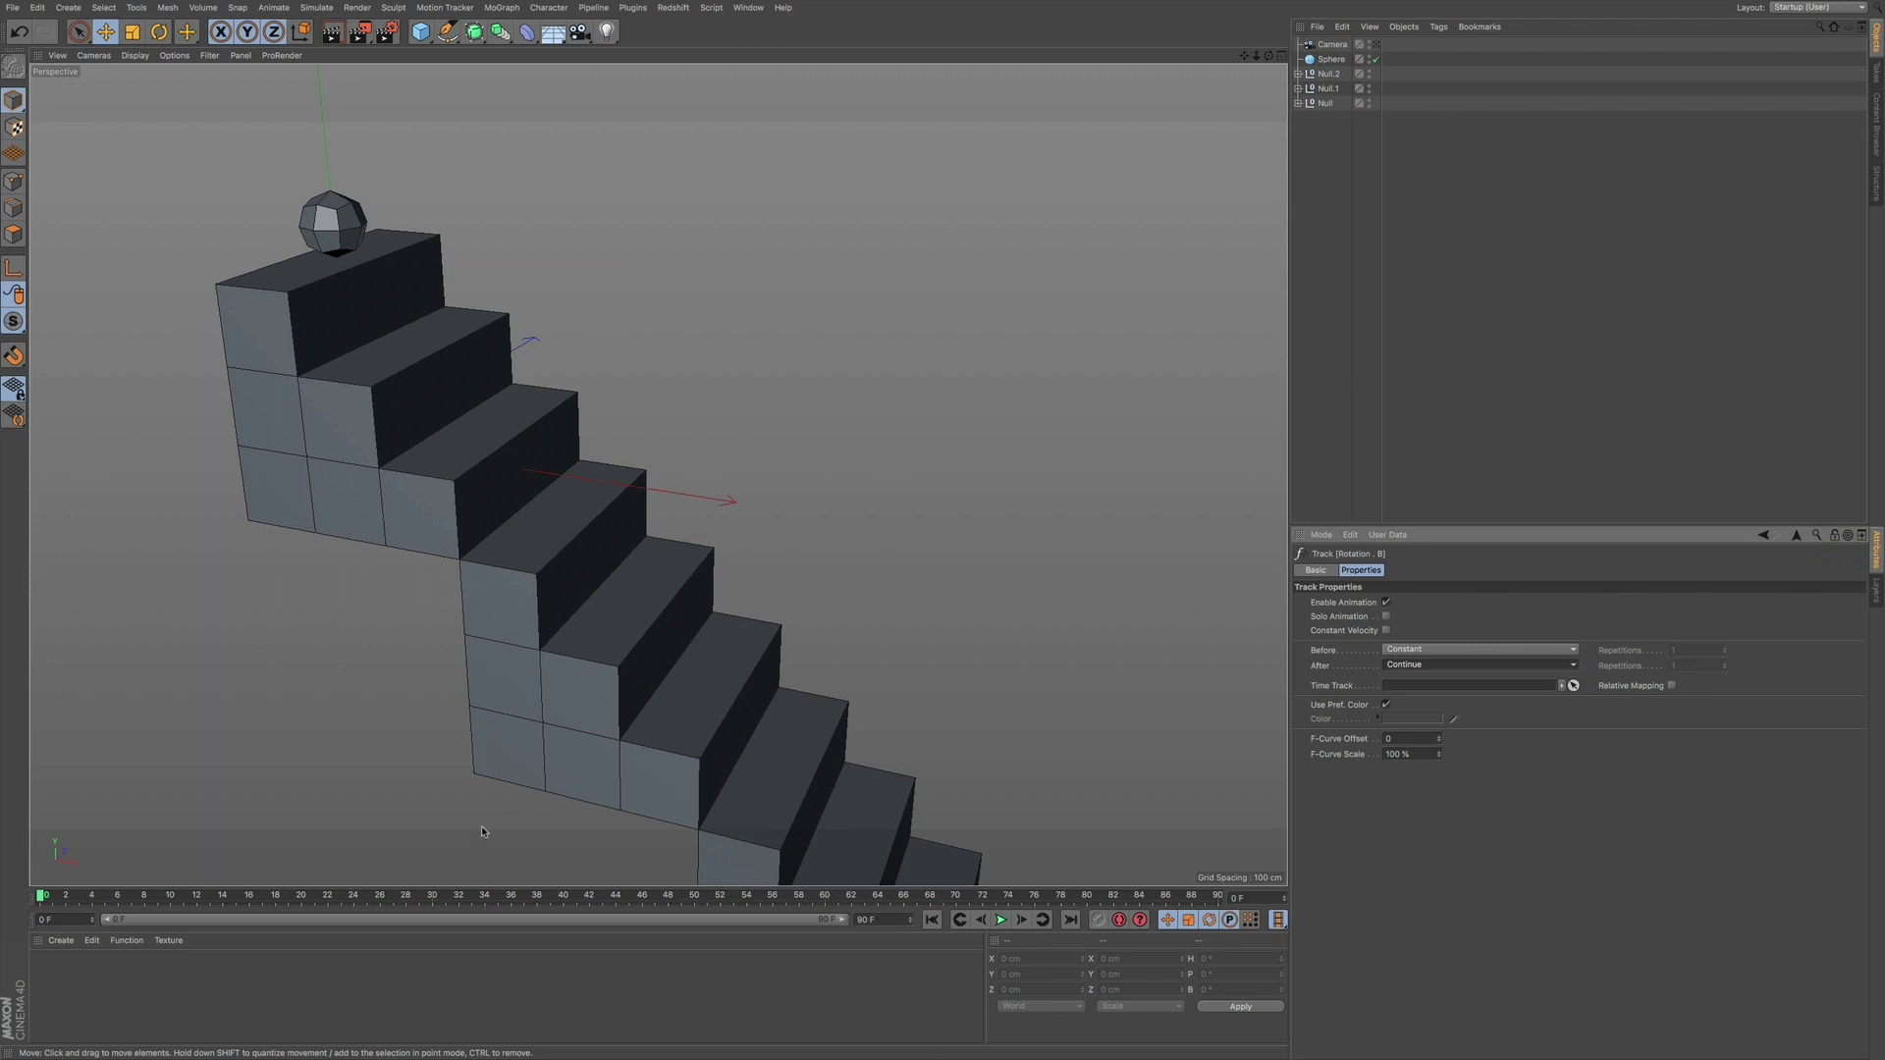
click(1000, 921)
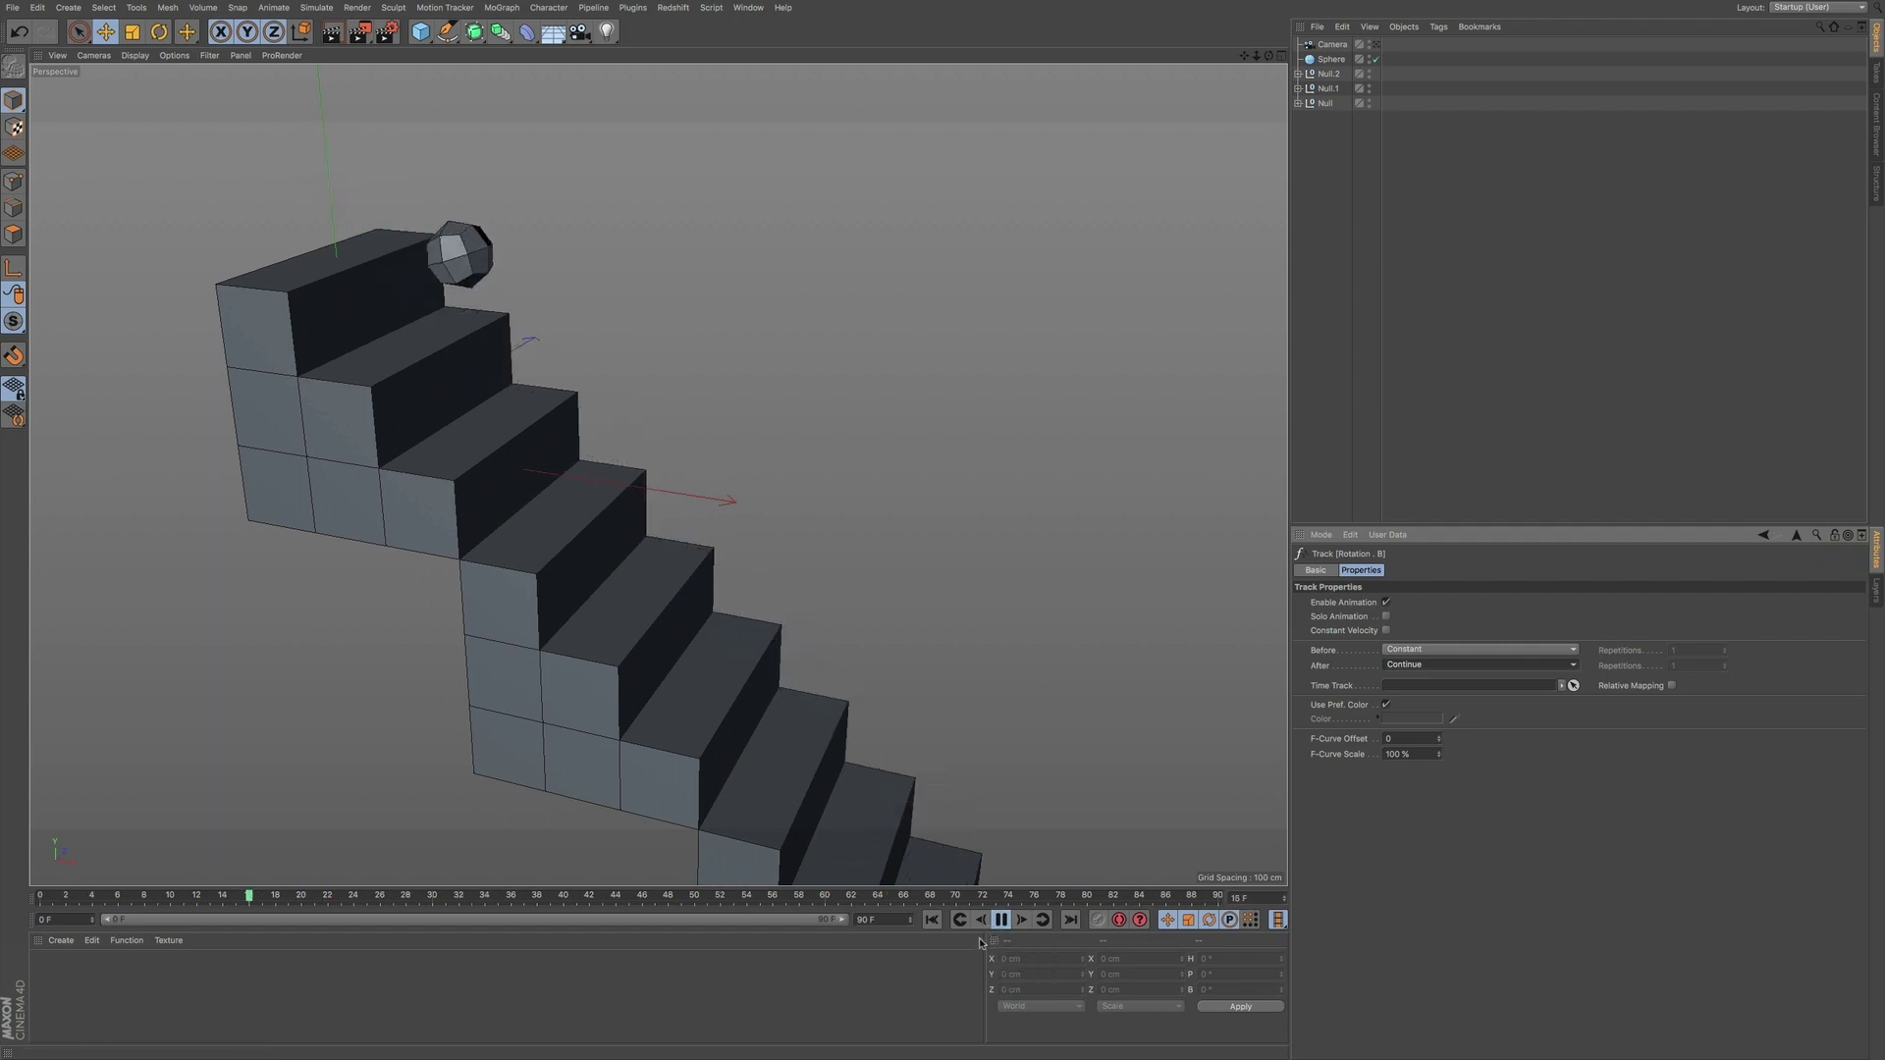
click(1000, 920)
click(934, 922)
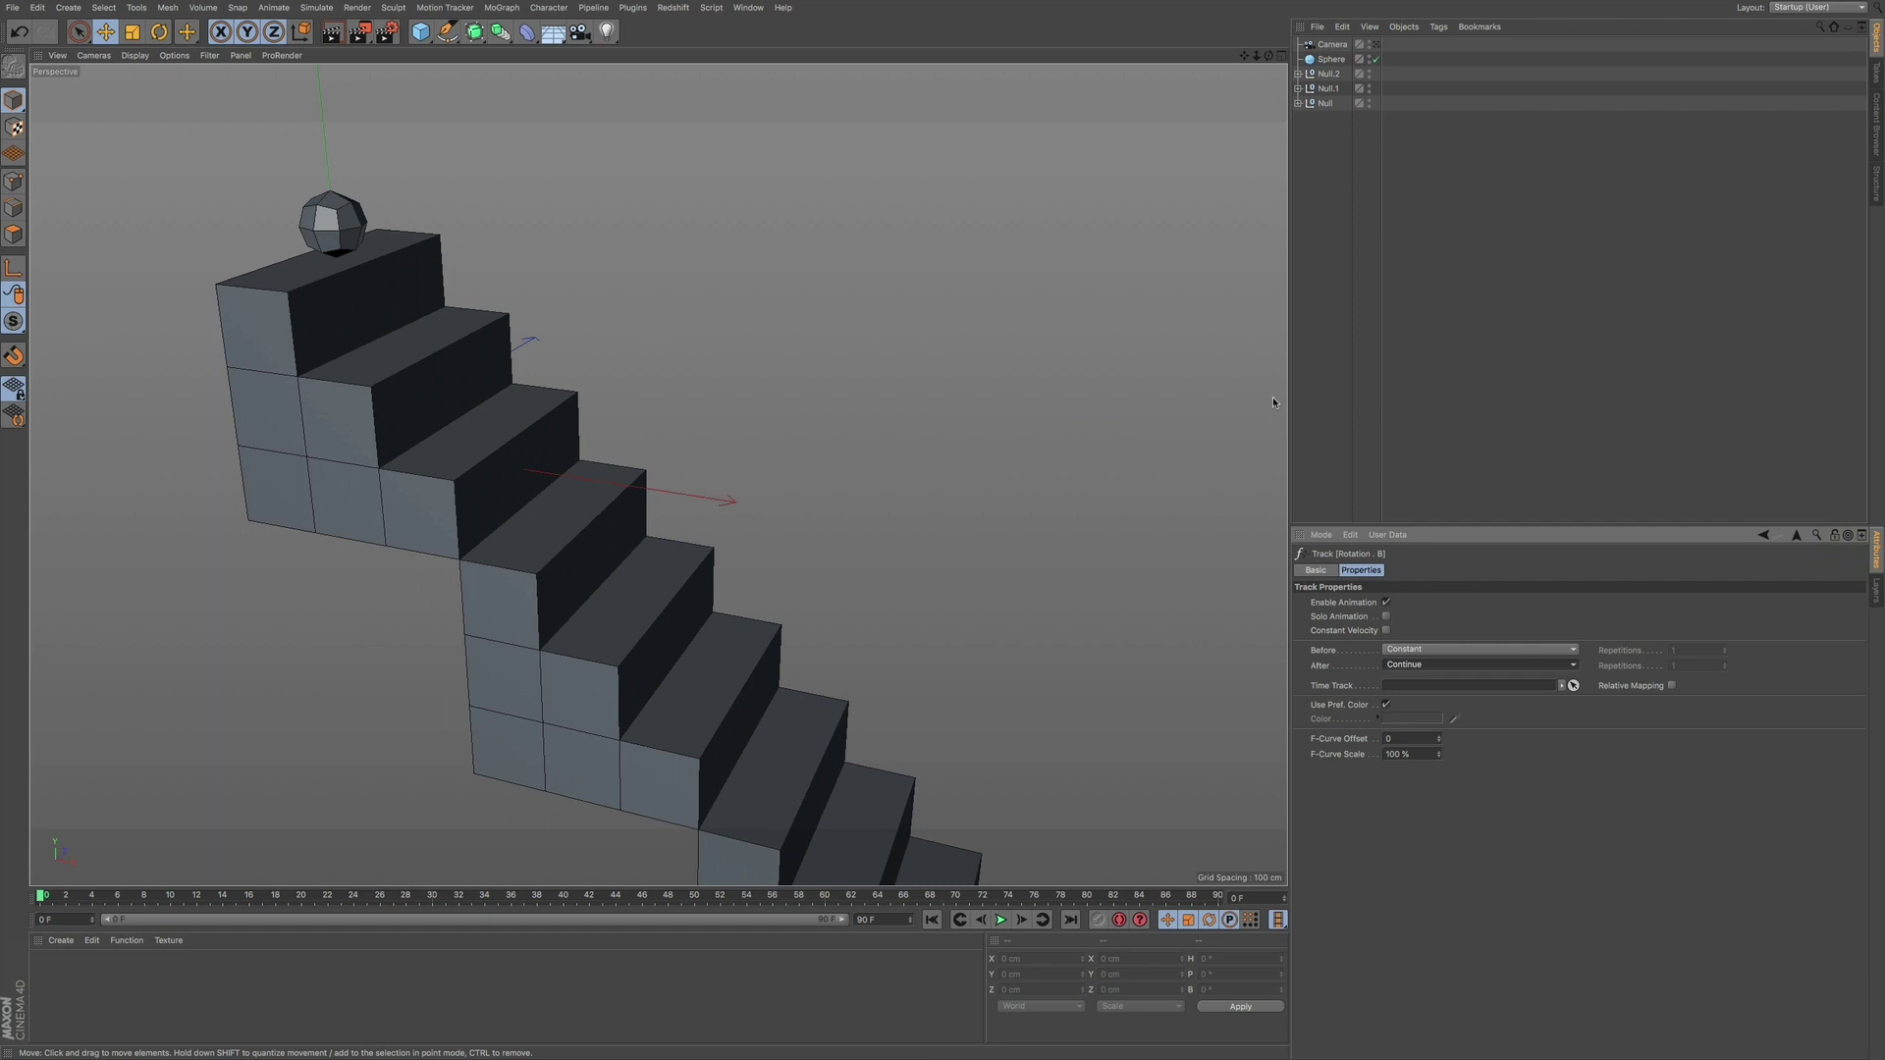
View through the Camera, reframe it slightly around the stairs, and play the animation again
click(1376, 44)
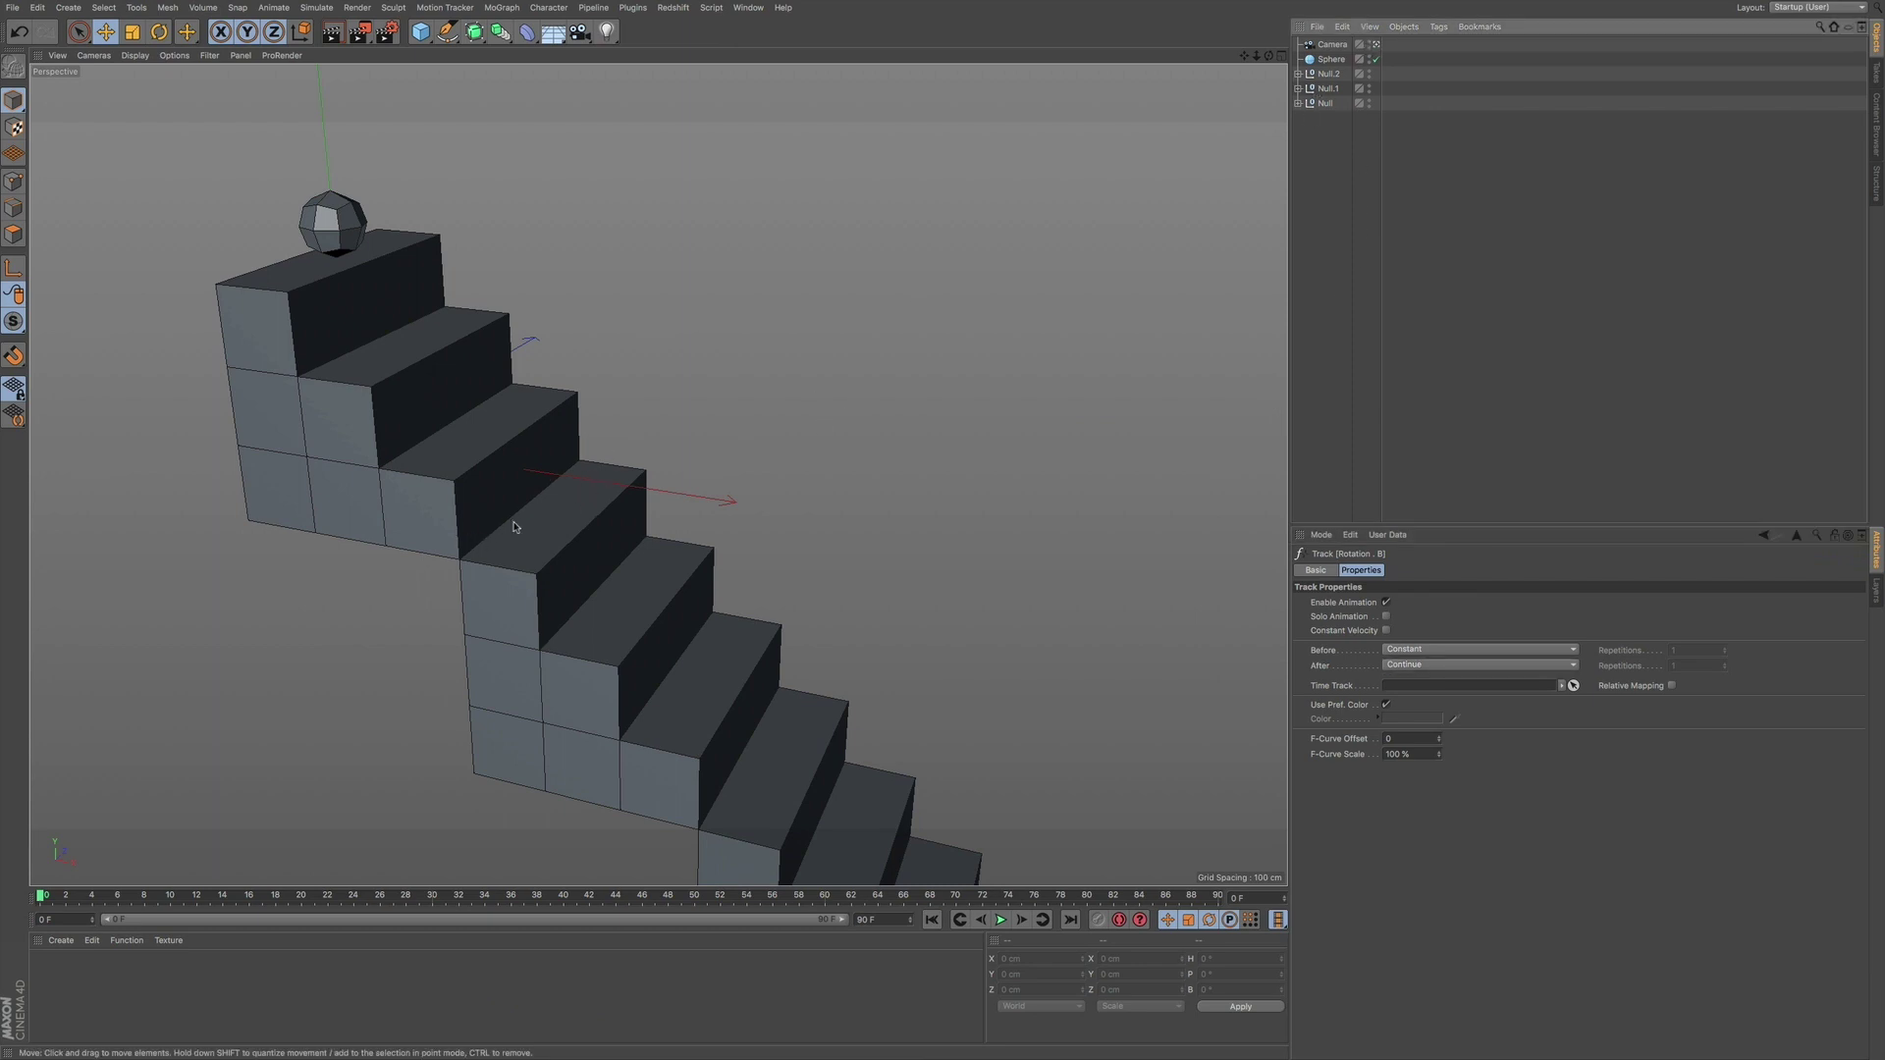
alt+drag(532, 519, 568, 483)
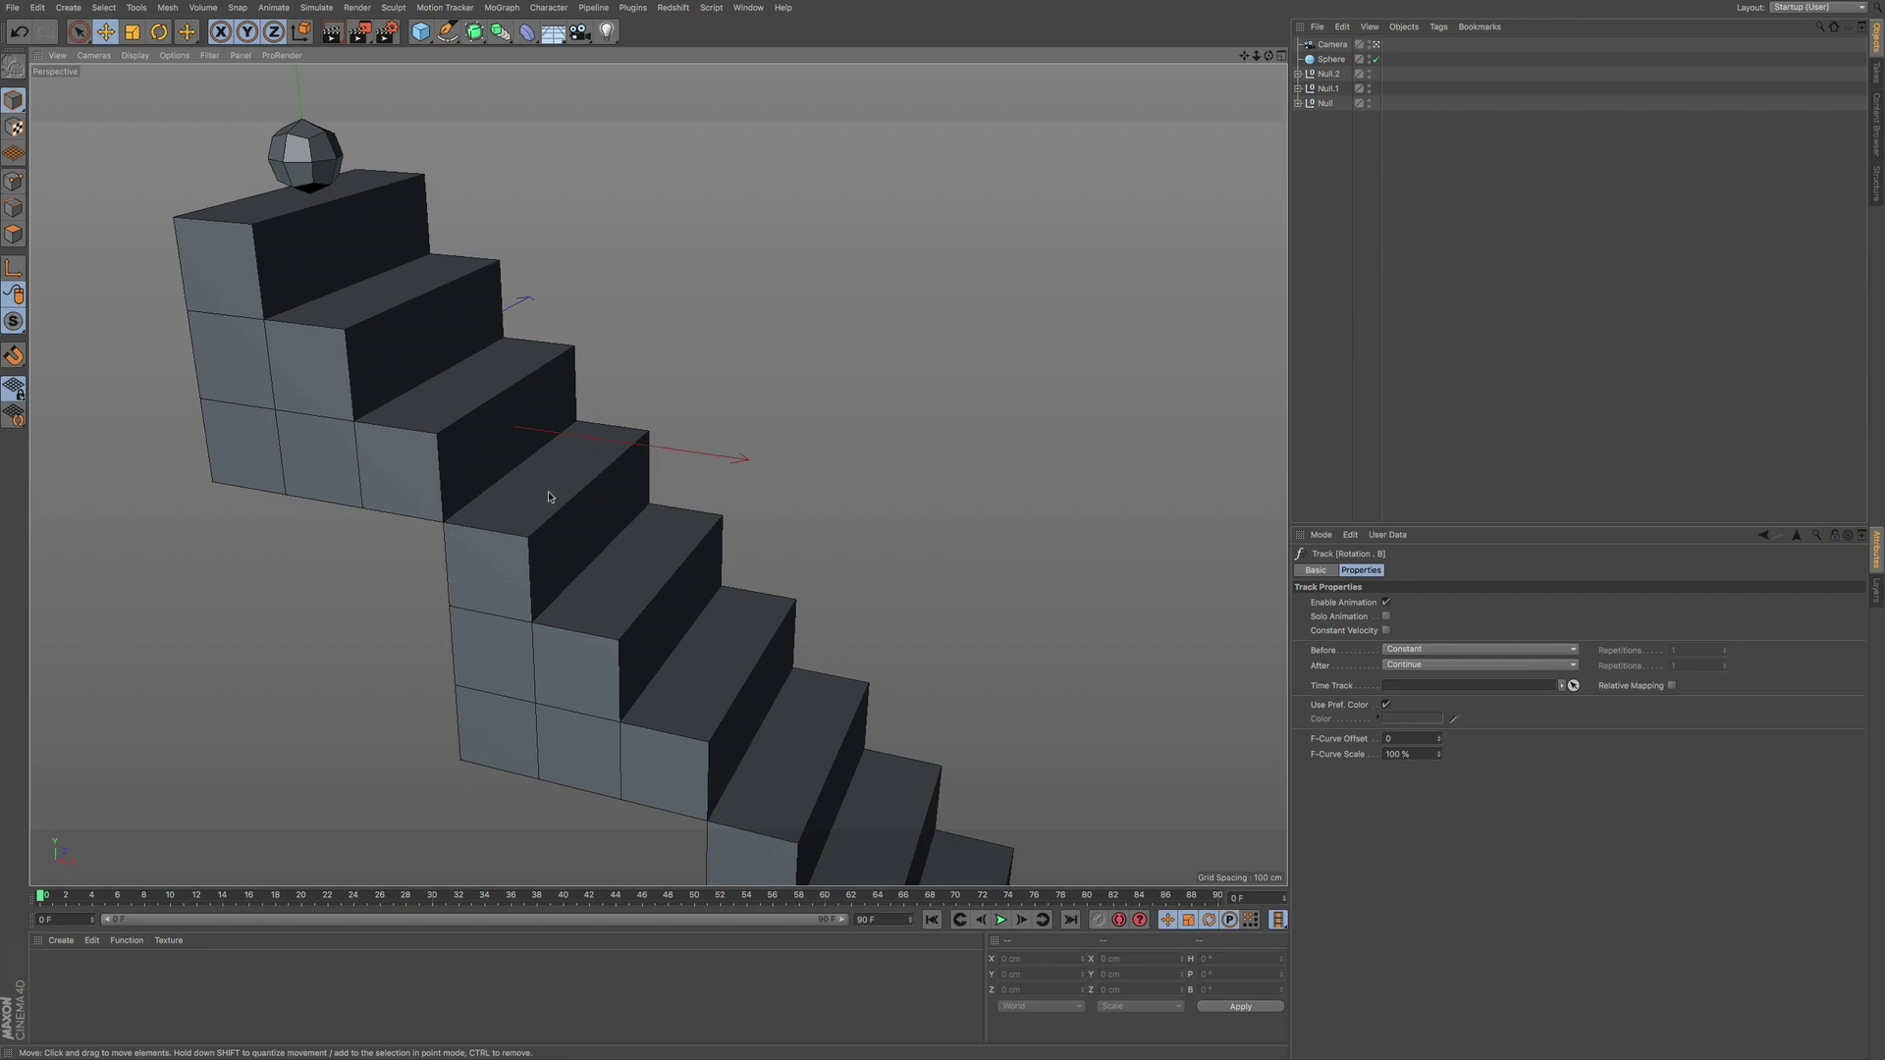
alt+drag(548, 496, 554, 506)
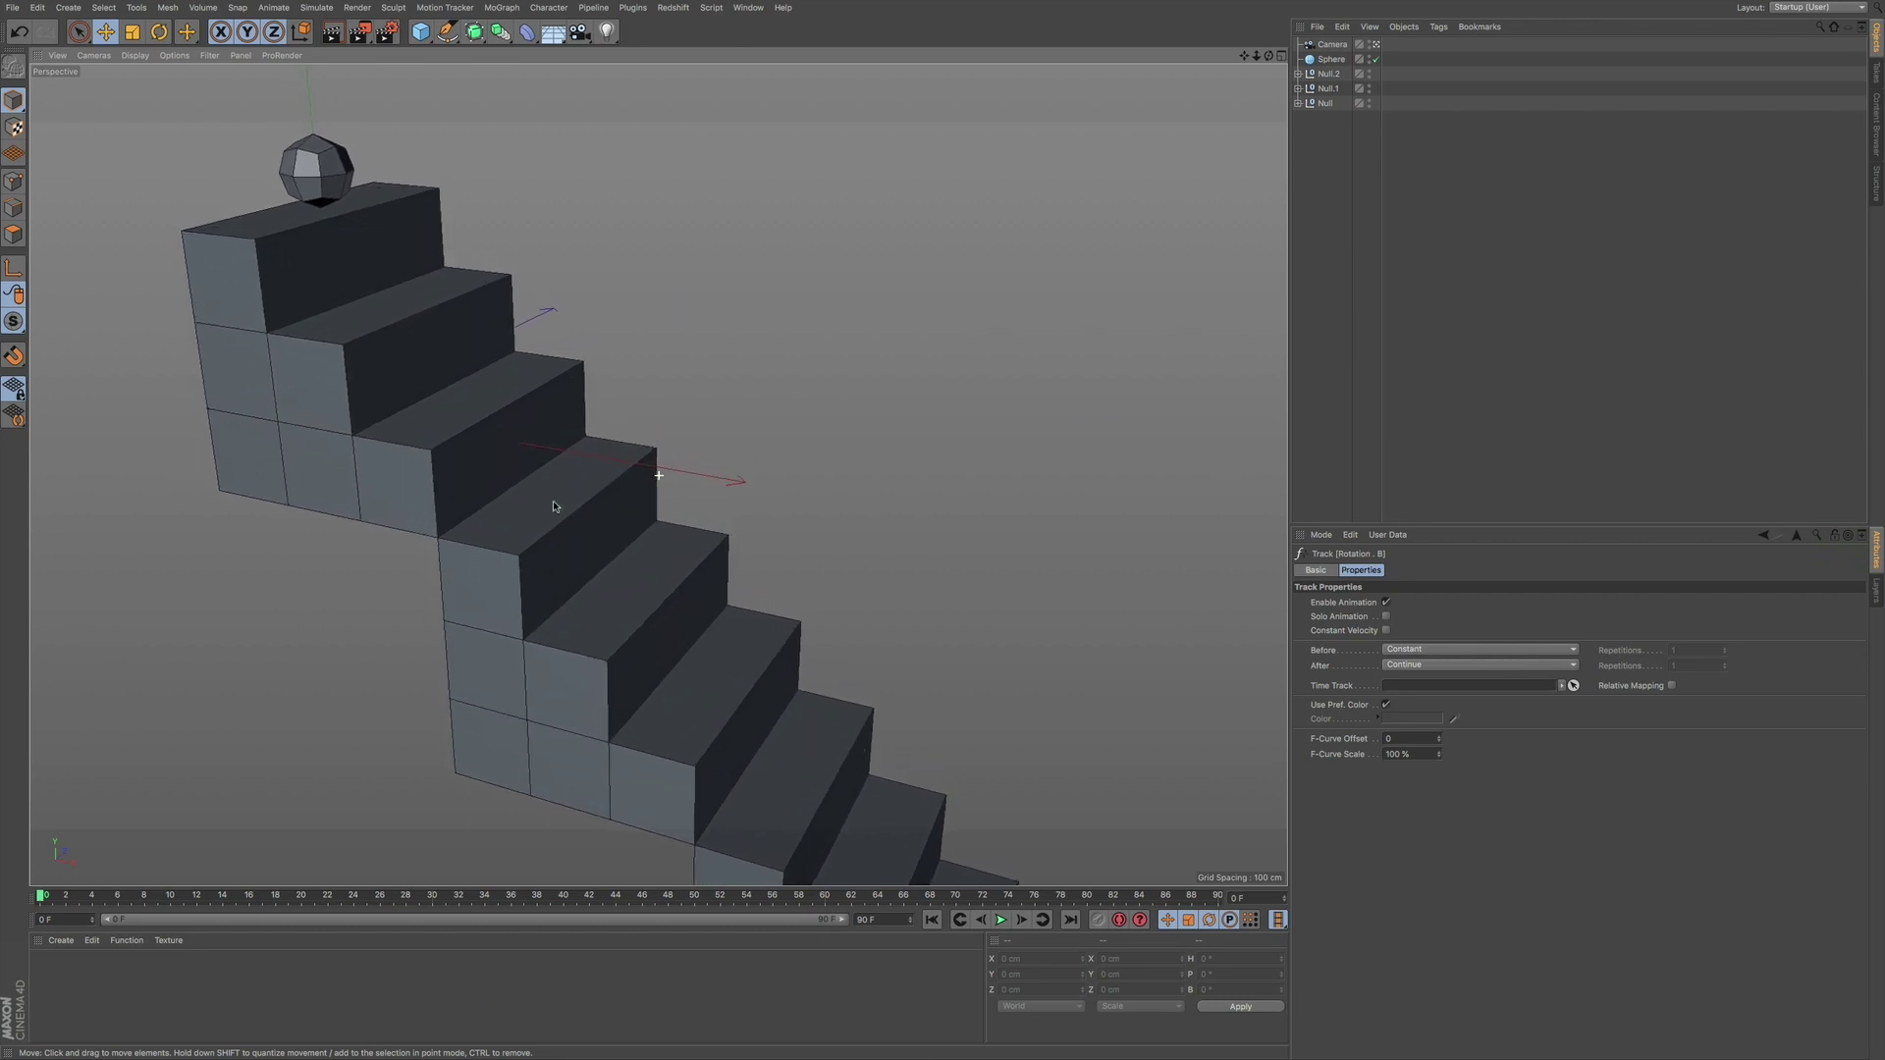
click(1000, 920)
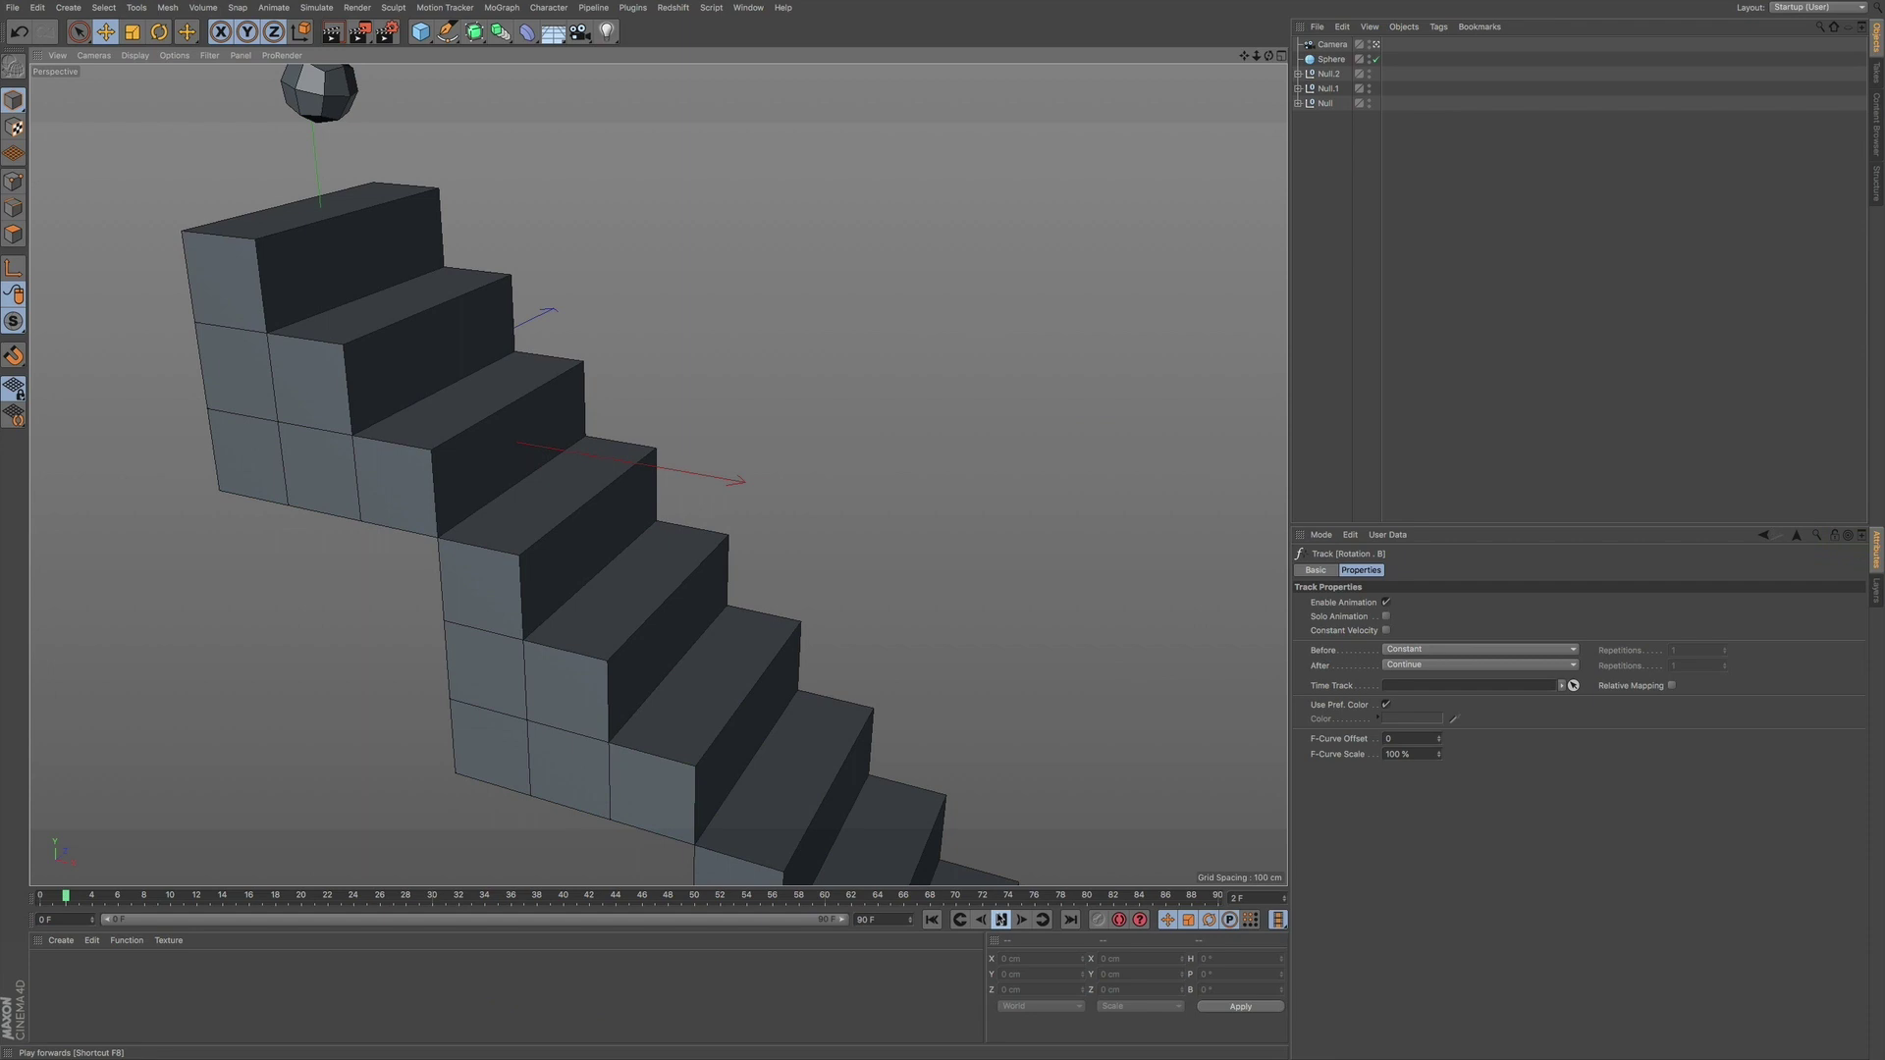